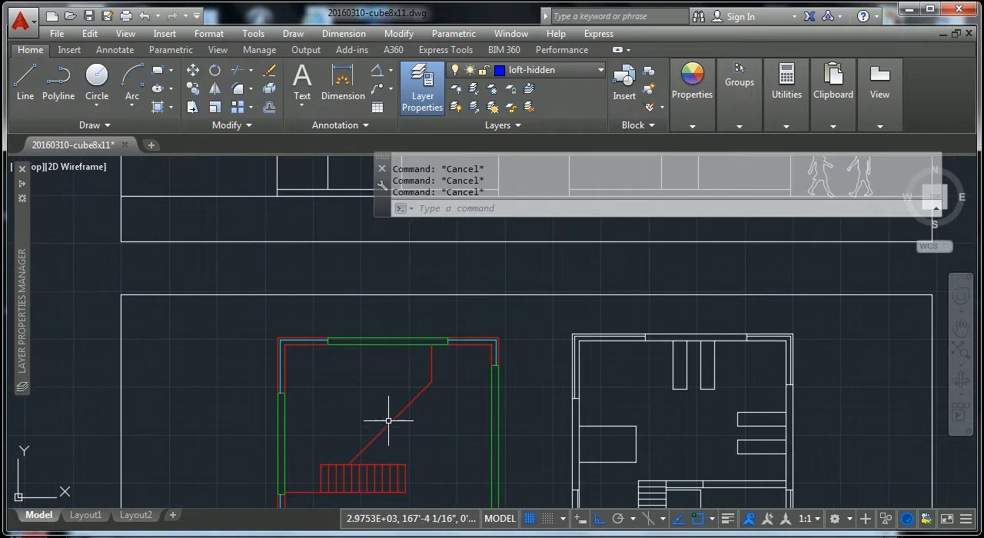
Step: Create a new layer based on layer 0 and name it line-superthick
scroll(484, 368, down, 2)
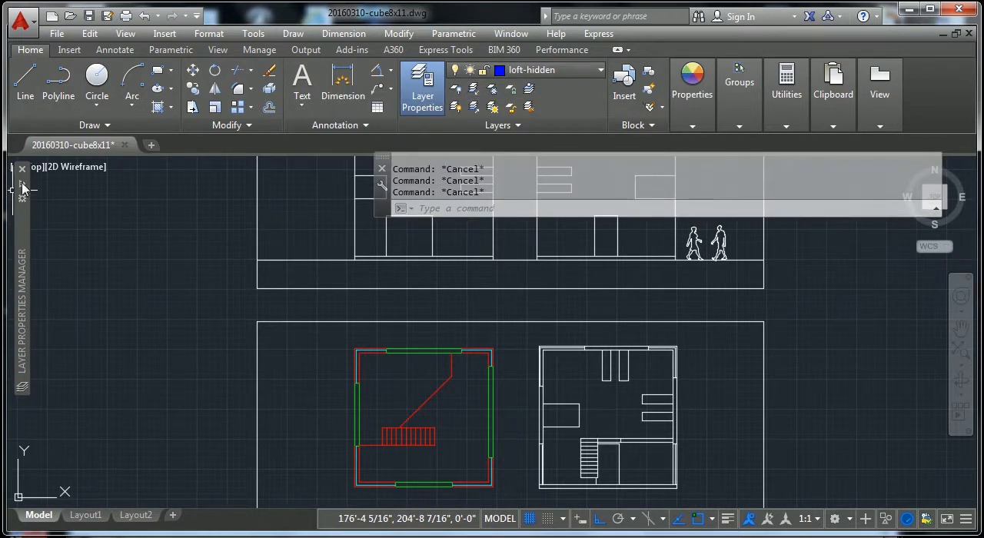
mouse_move(23, 188)
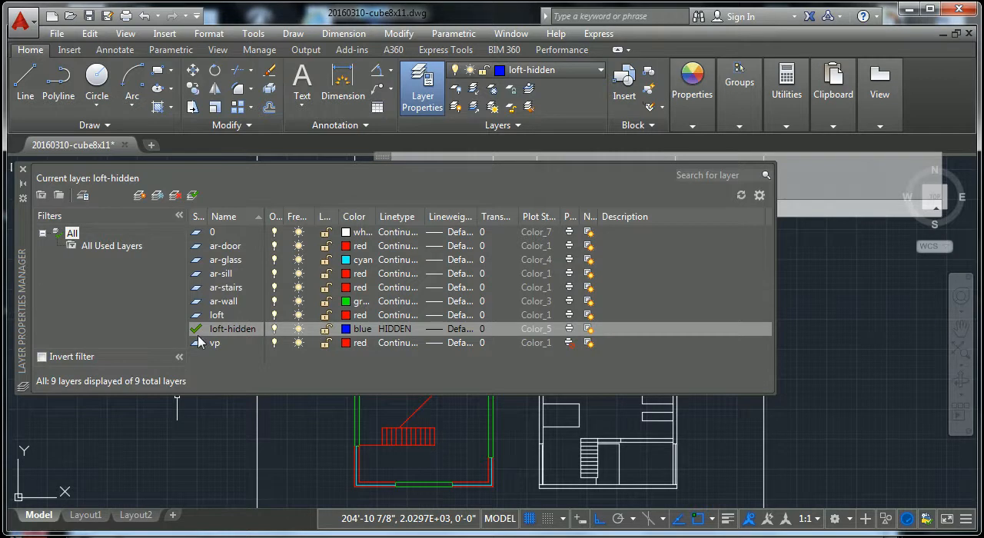
click(211, 235)
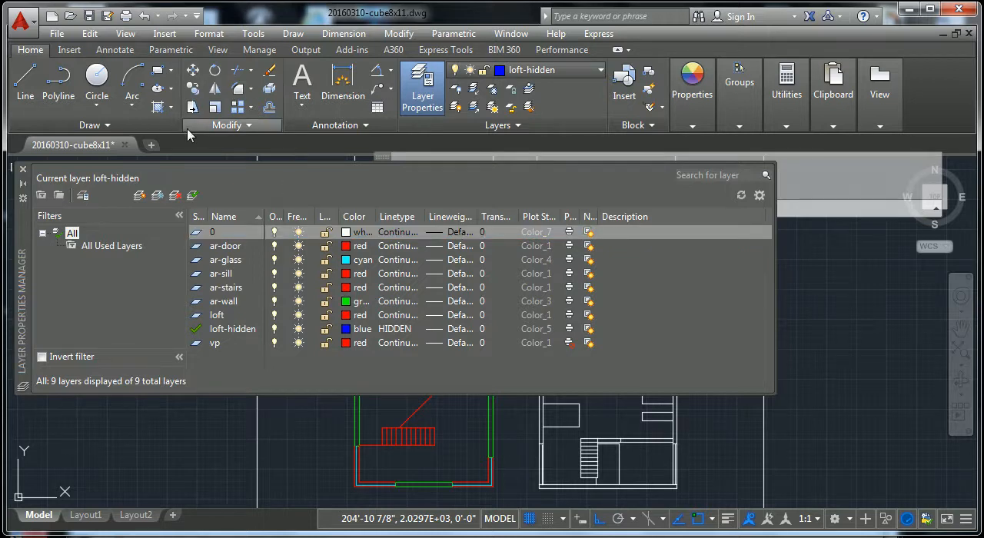
click(140, 195)
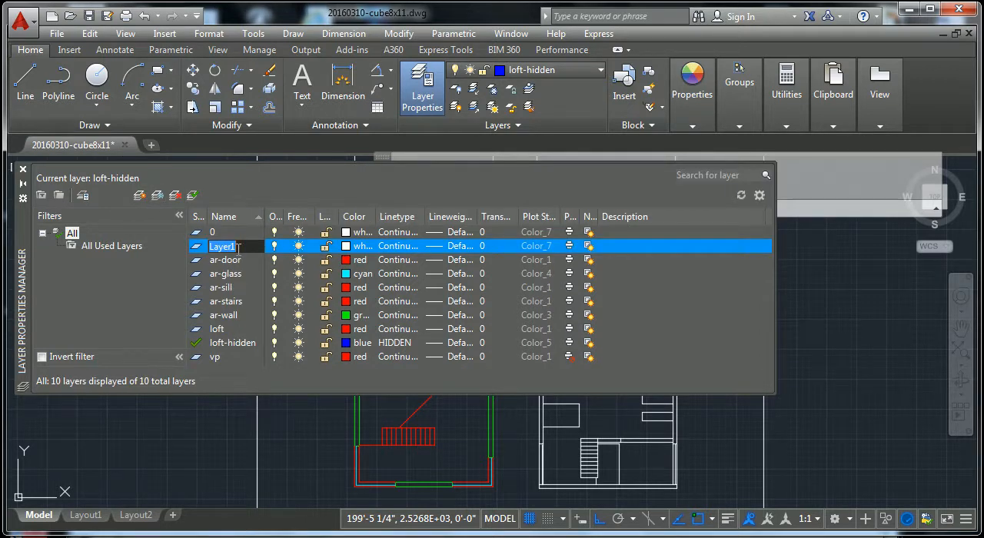
text(superthick)
key(Return)
text(line)
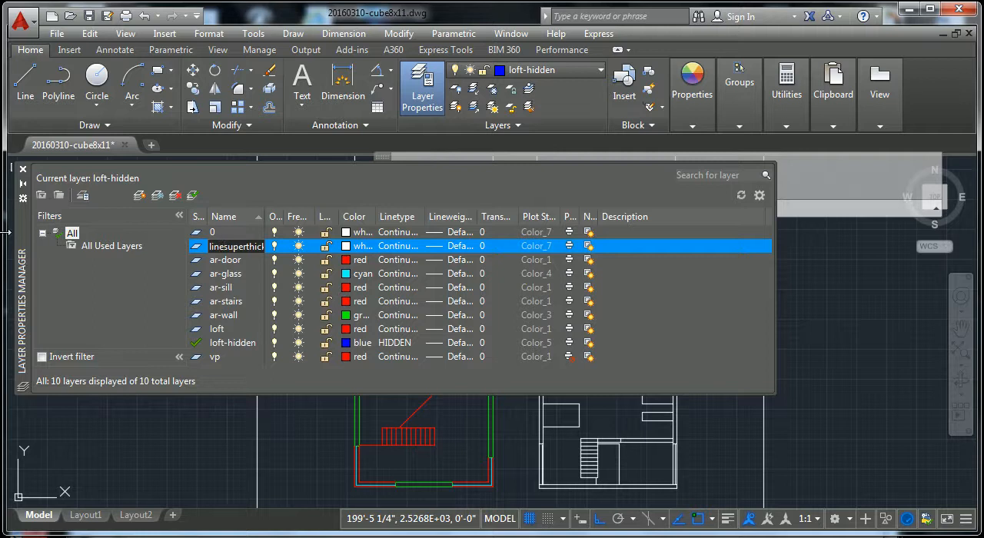
text(-)
Step: Add two more layers named line-thick and line-mid
click(141, 198)
text(li)
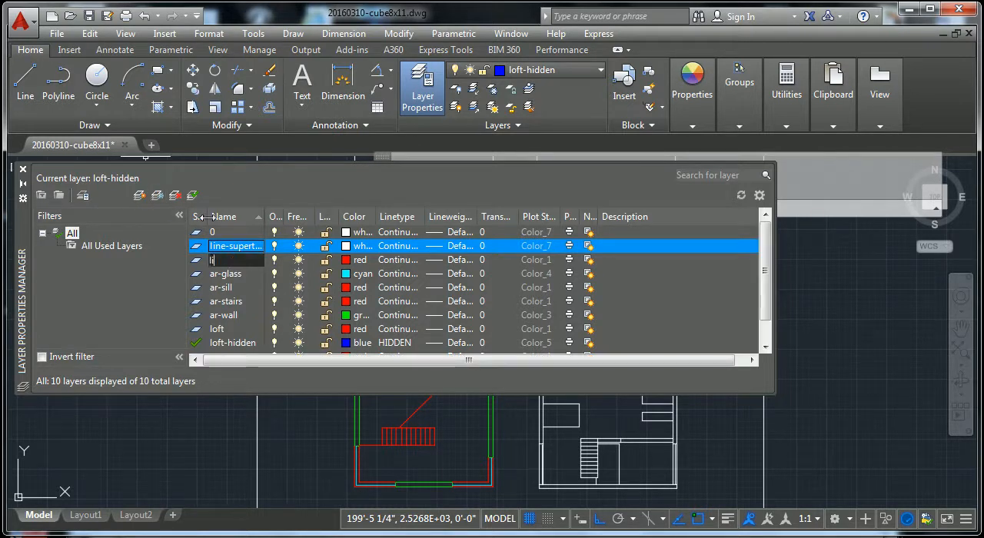
text(ne-thick)
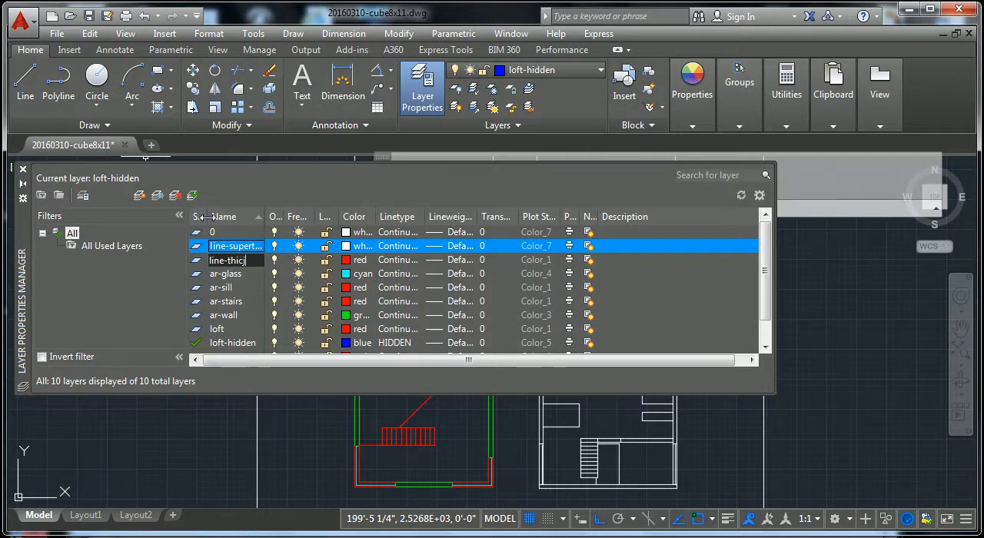
click(139, 197)
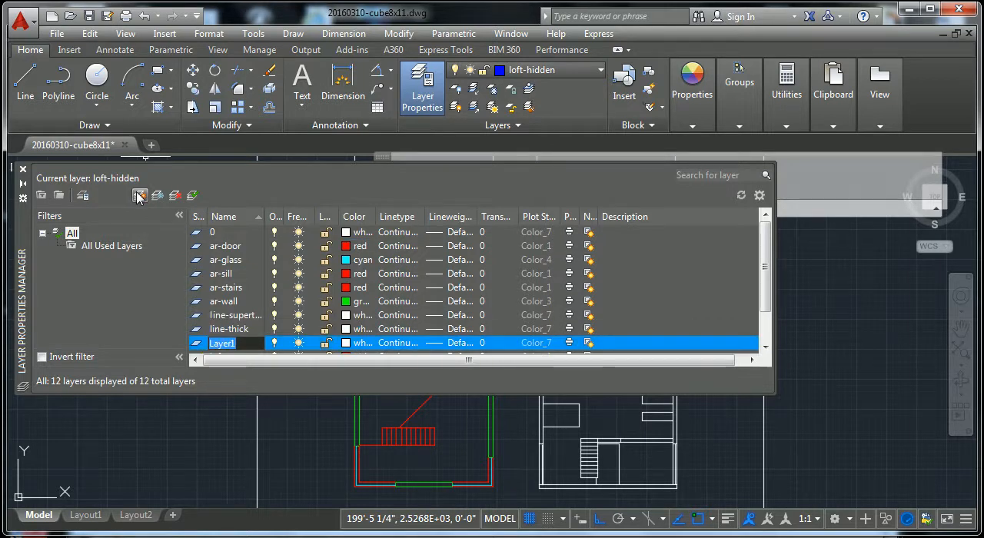
text(line-mid)
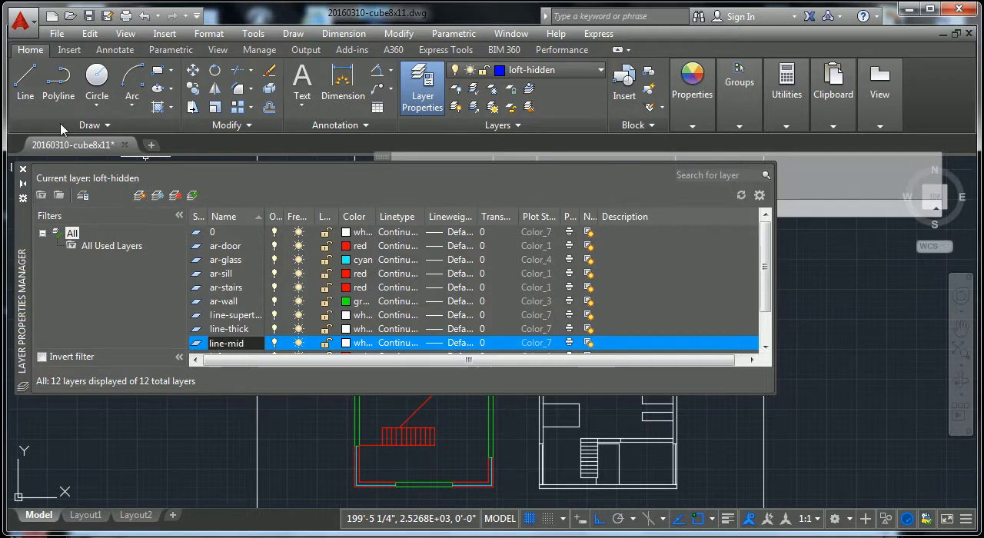
Step: Add two further layers named line-thin and line-superthin
click(139, 197)
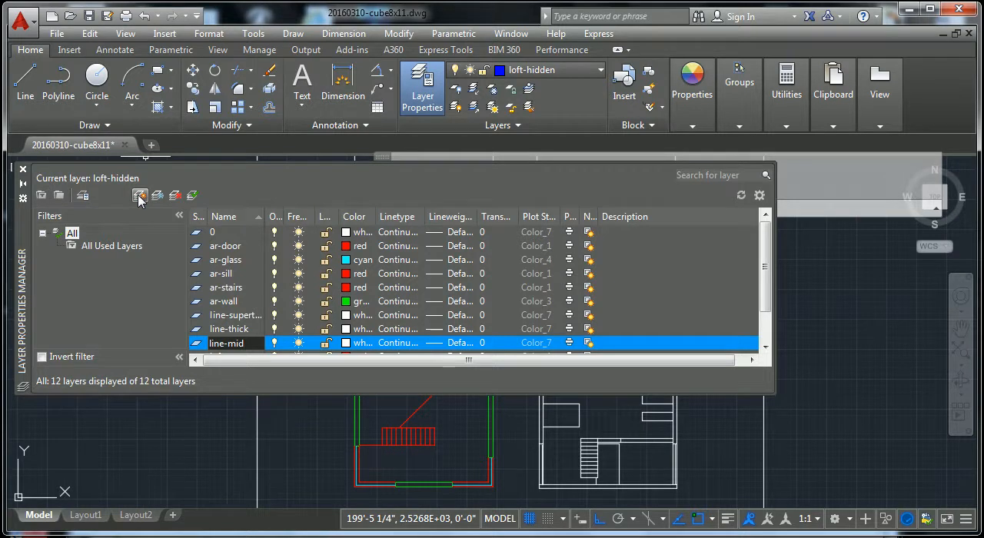
click(139, 196)
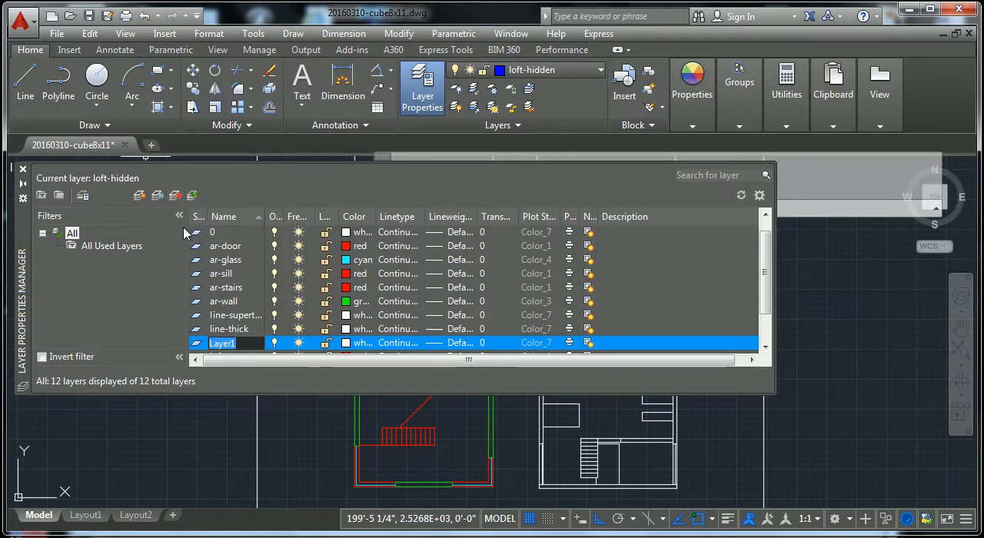
text(line-thin)
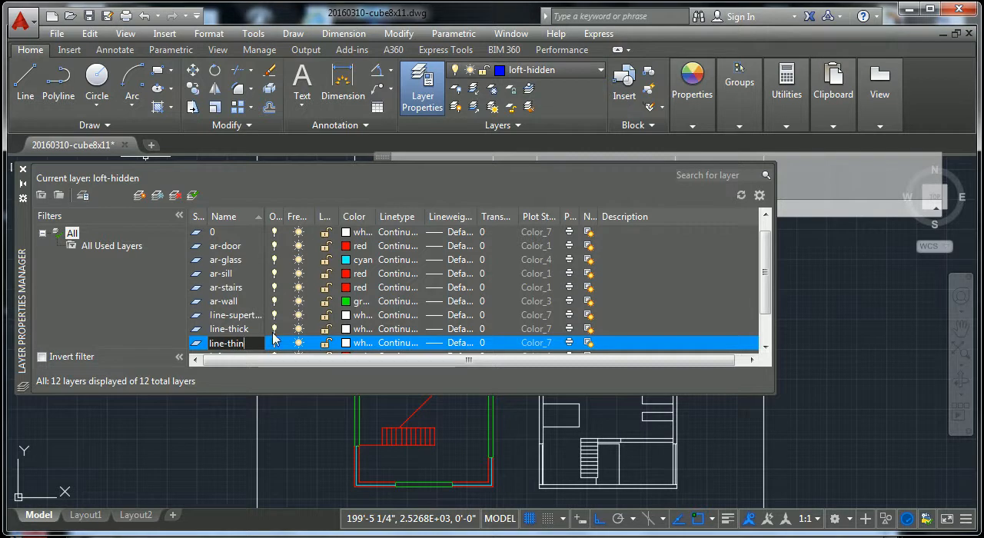
click(139, 194)
text(line)
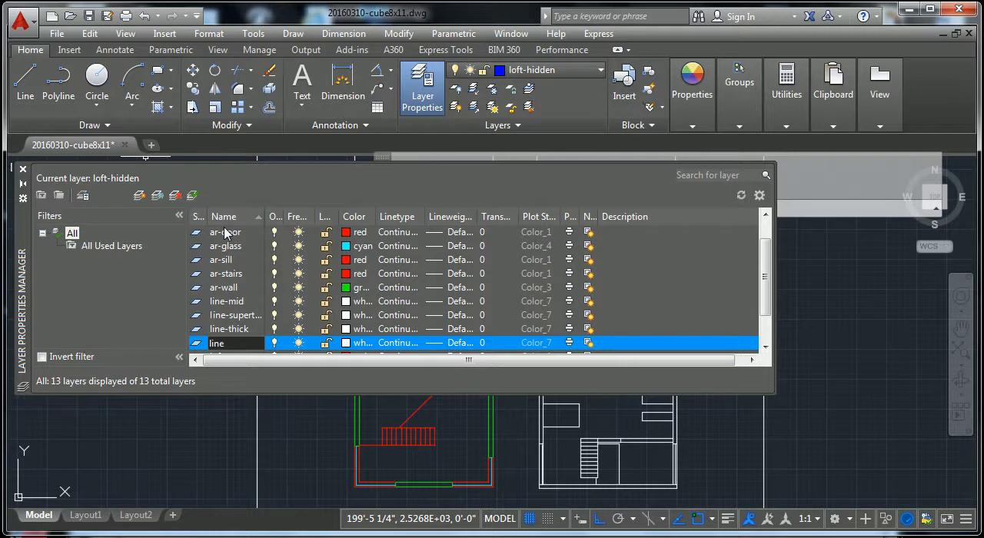
text(-superthin)
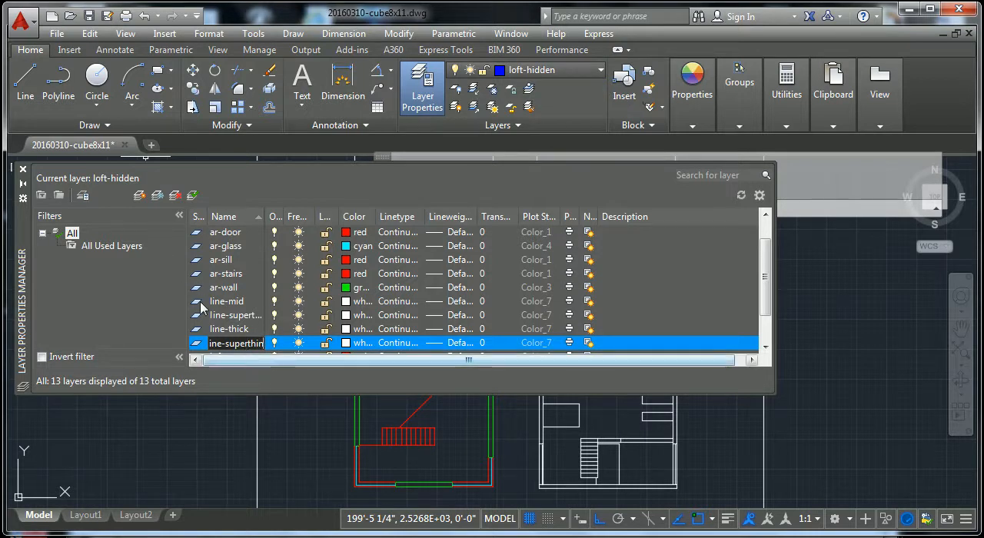
click(24, 187)
mouse_move(23, 188)
scroll(238, 276, down, 1)
scroll(241, 307, up, 1)
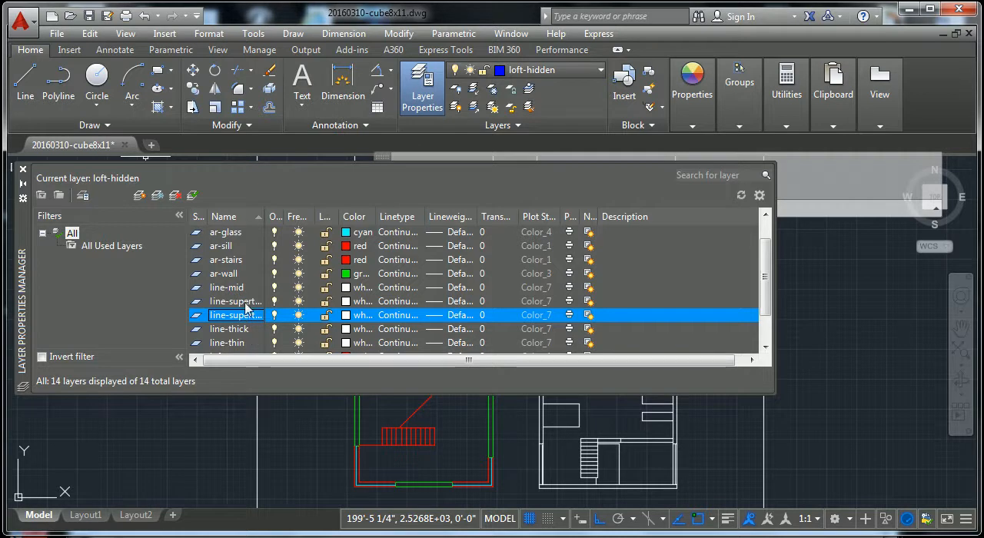
click(233, 303)
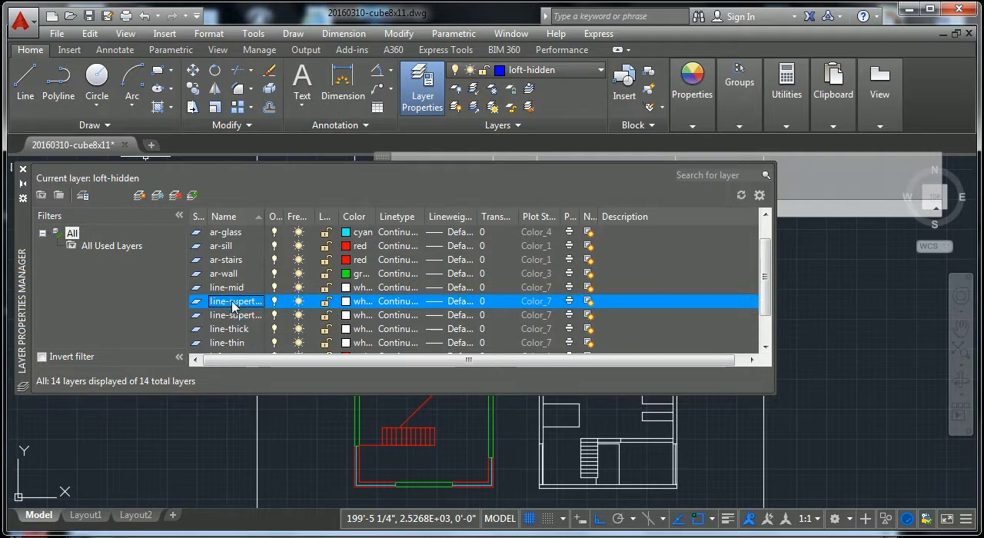
click(233, 304)
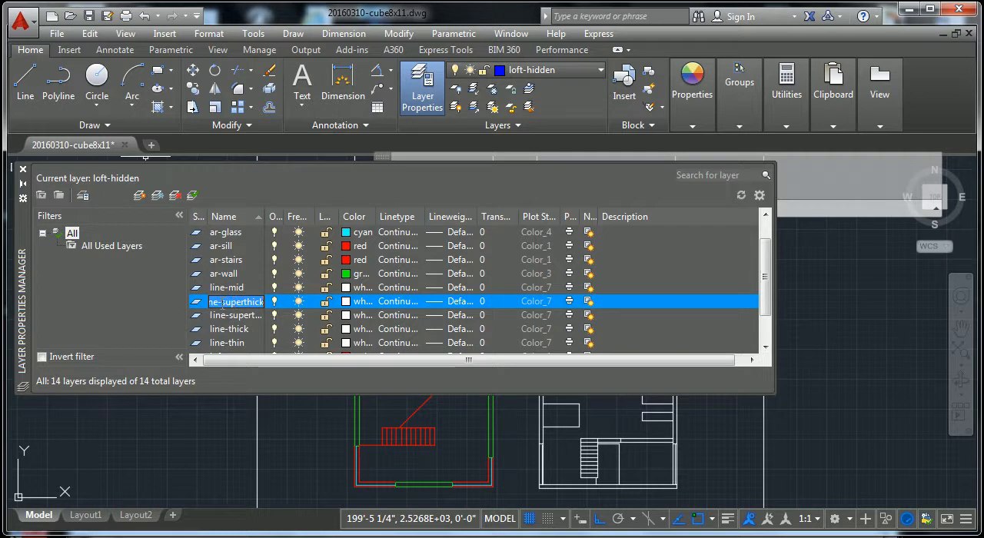
click(222, 302)
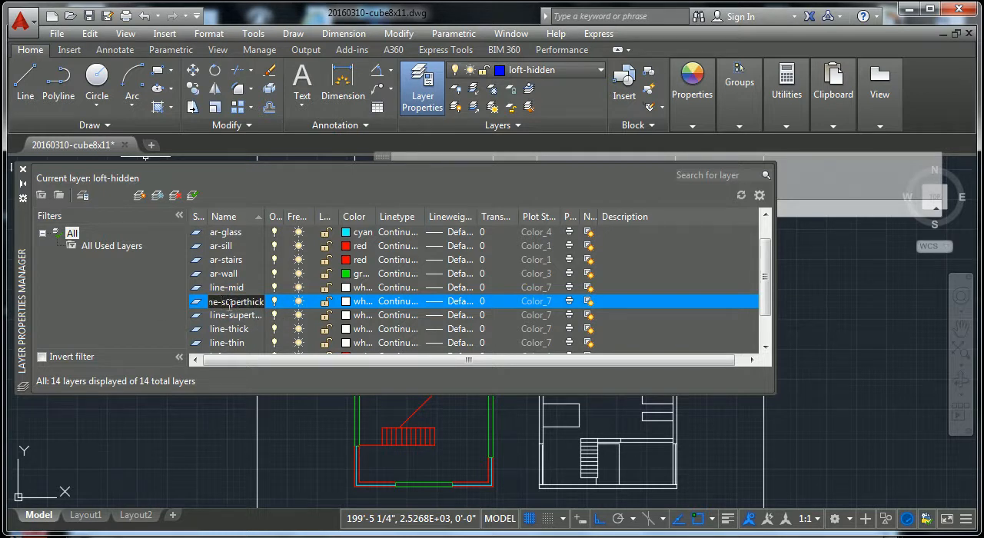
text(1)
Step: Widen the layer name column to show full names and rename line-superthin to line-1-superthin
click(227, 317)
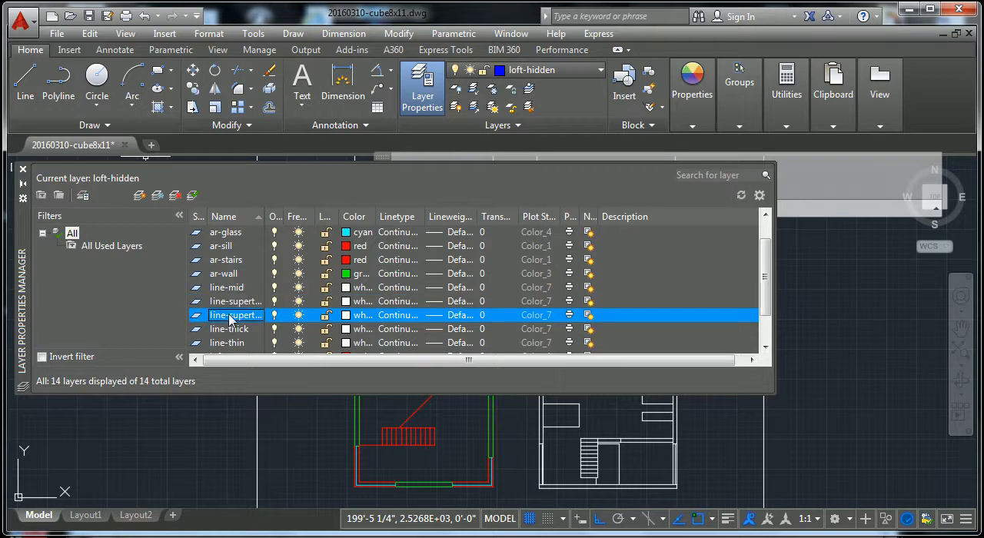
drag(265, 216, 304, 216)
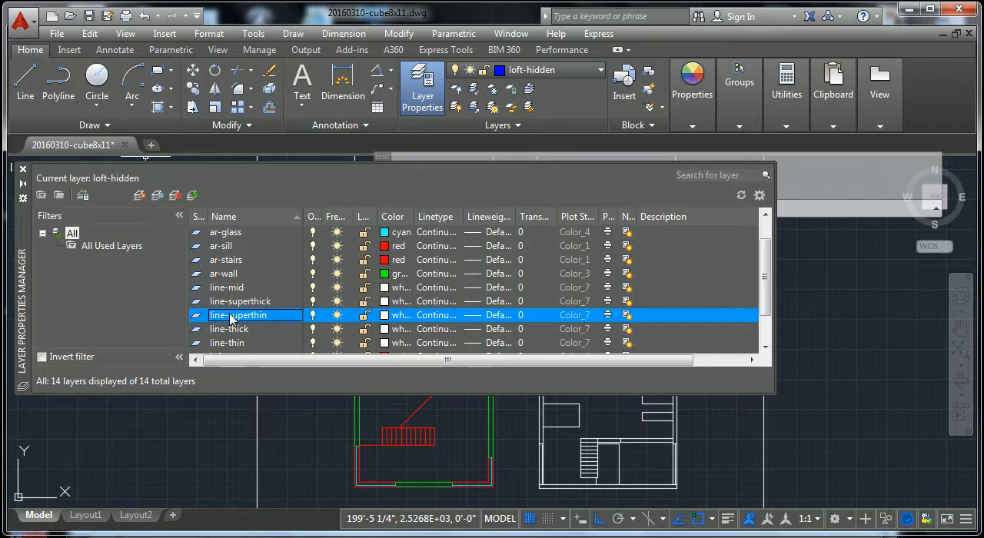
click(230, 317)
click(257, 316)
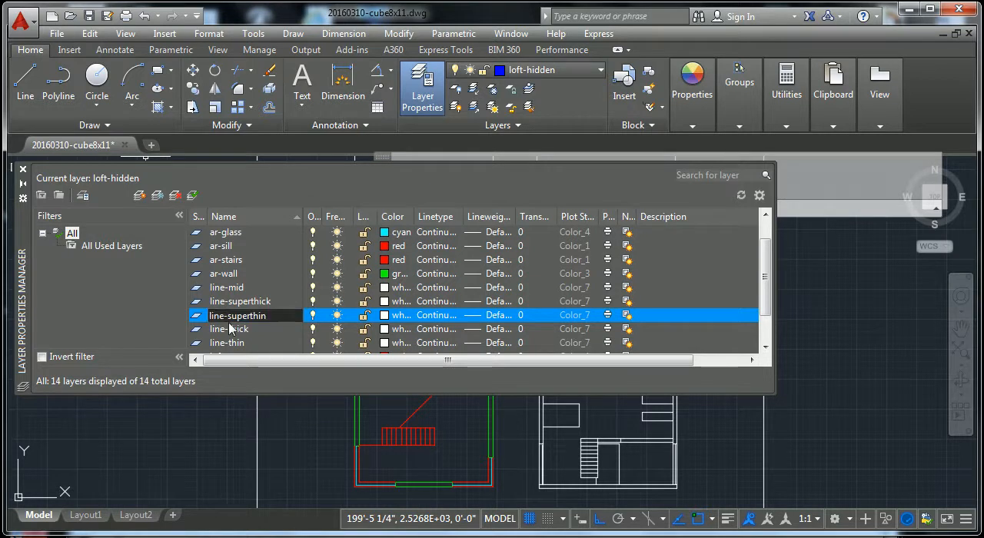
text(1-)
Step: Rename the layer line-thin to line-2-thin and line-mid to line-3-mid
click(241, 343)
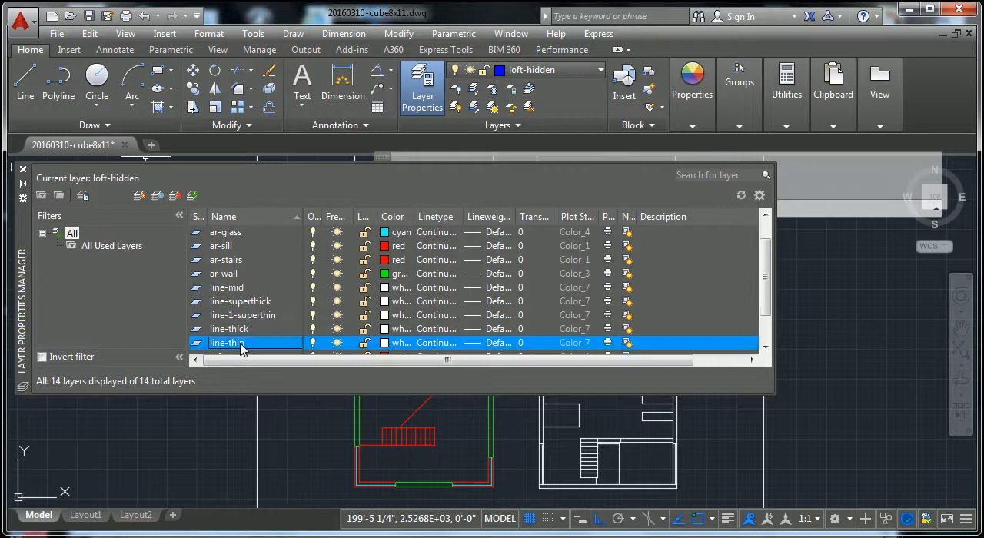
click(230, 344)
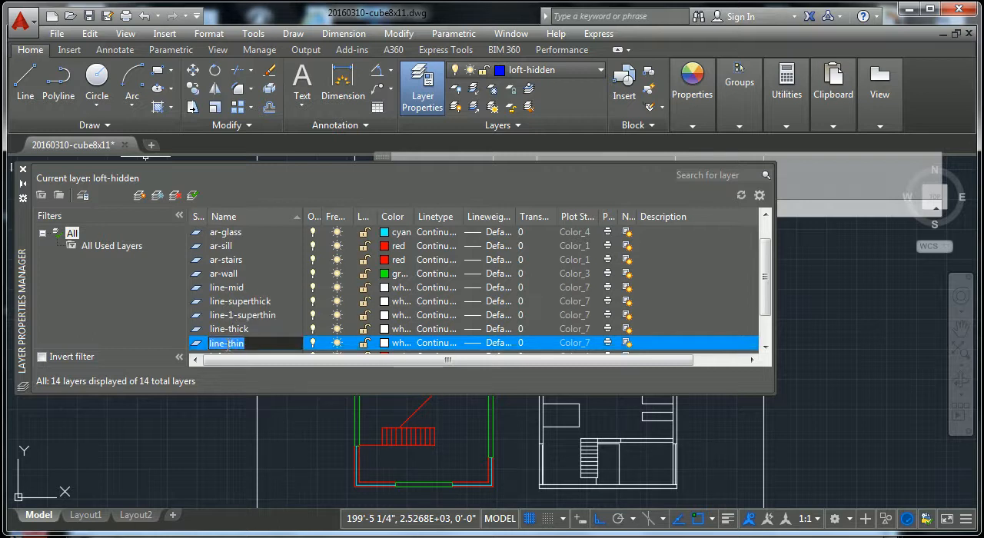
click(229, 343)
text(2-)
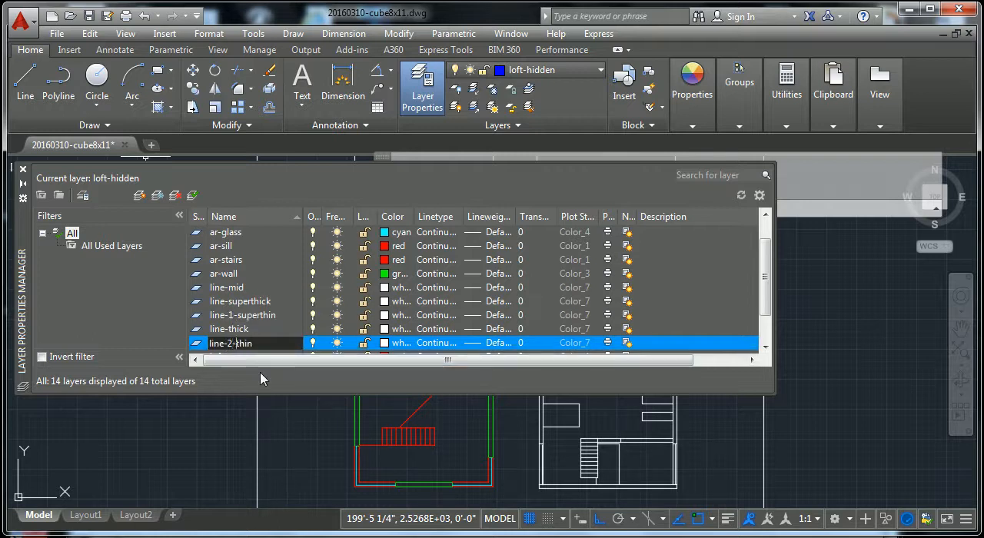
click(239, 289)
click(229, 288)
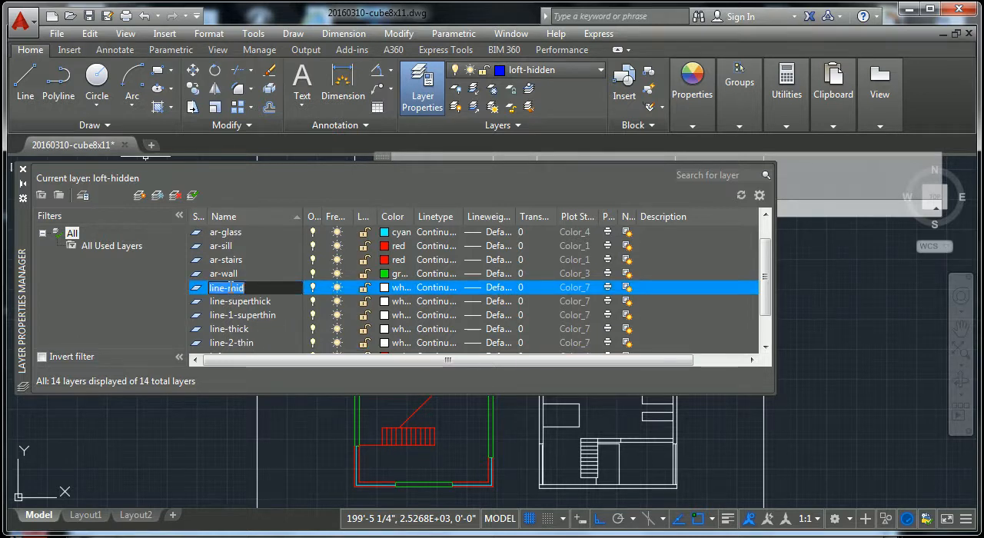
text(3-)
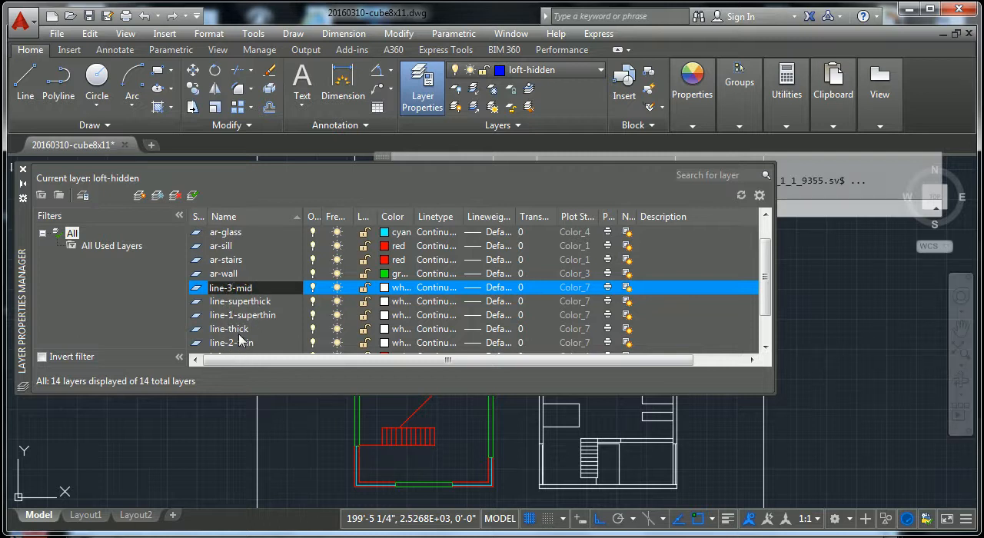
Step: Rename the layer line-thick to line-4-thick
click(238, 330)
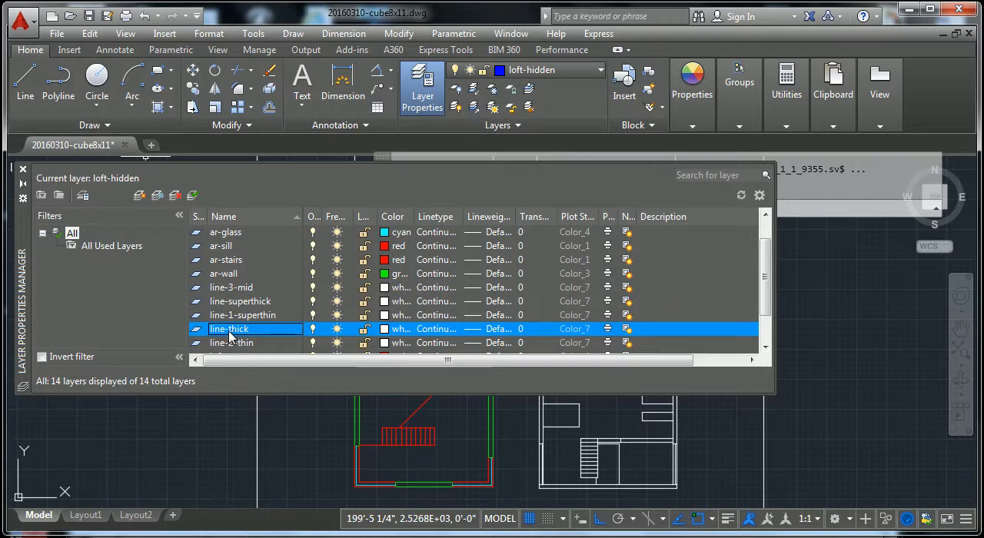
click(231, 330)
click(229, 329)
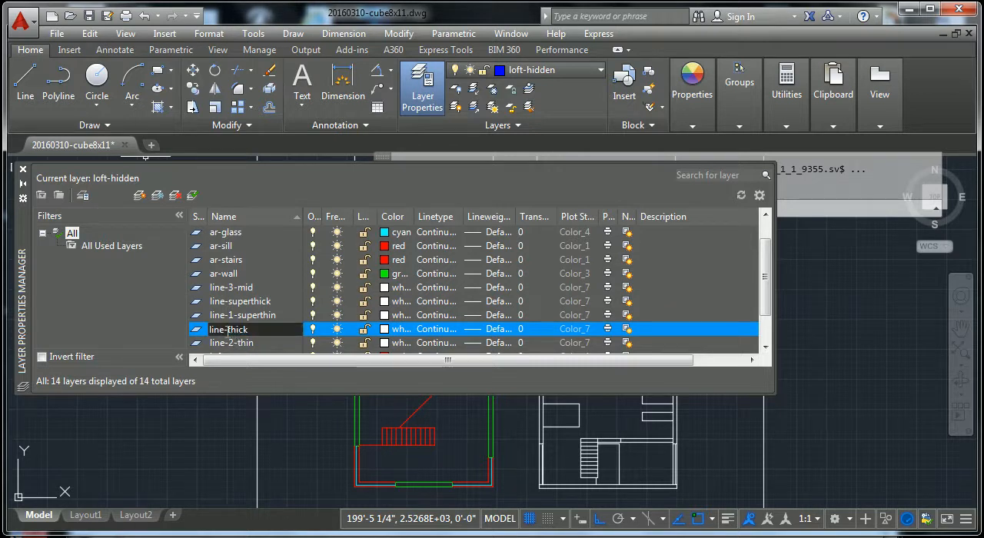
text(4-)
Step: Rename the layer line-superthick to line-5-superthick
double_click(259, 302)
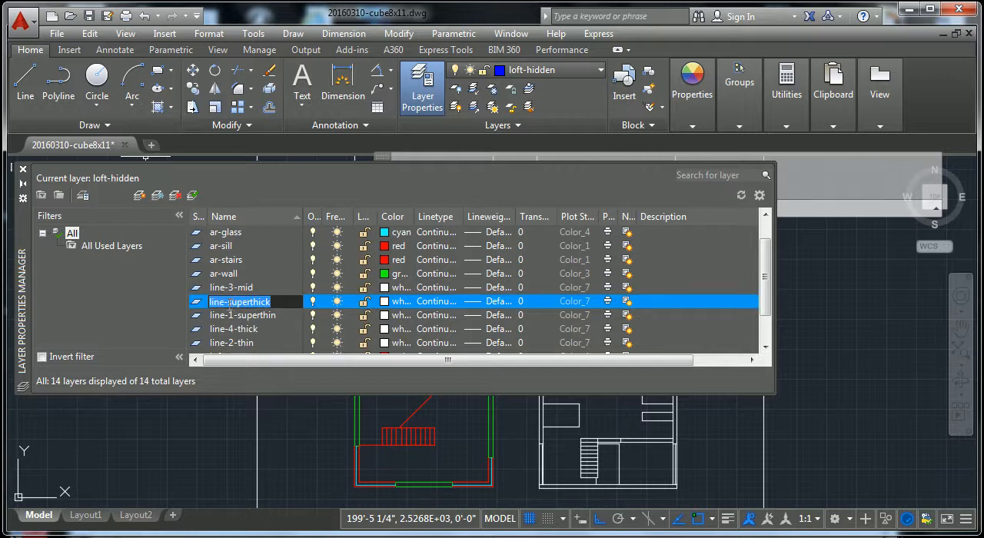
click(226, 302)
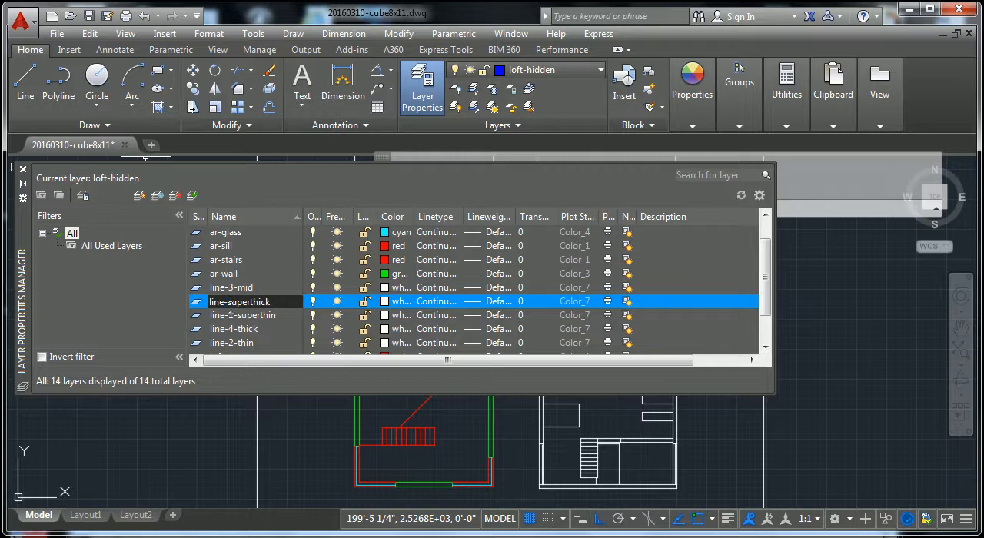
text(-5)
key(BackSpace)
key(BackSpace)
text(5-)
click(283, 336)
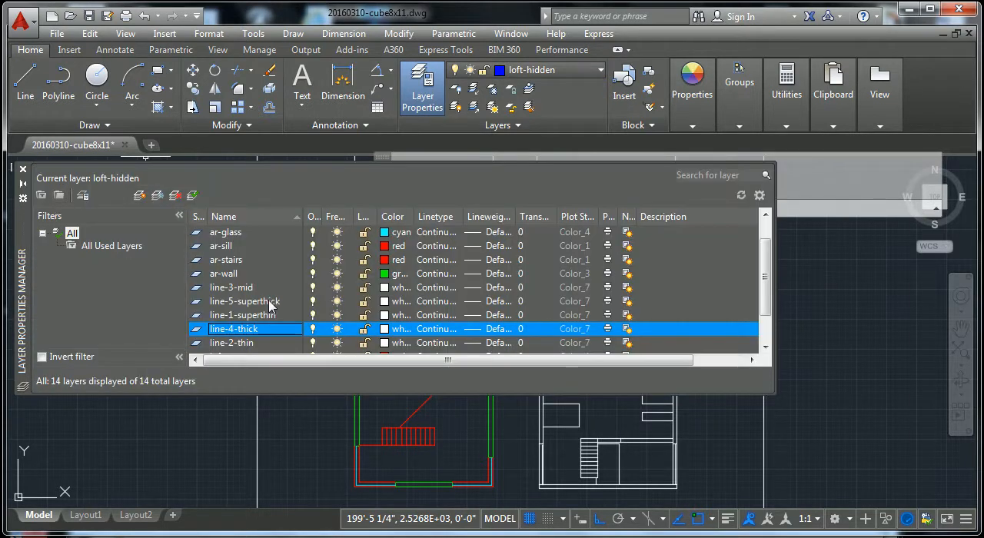
scroll(257, 308, down, 1)
scroll(255, 303, up, 1)
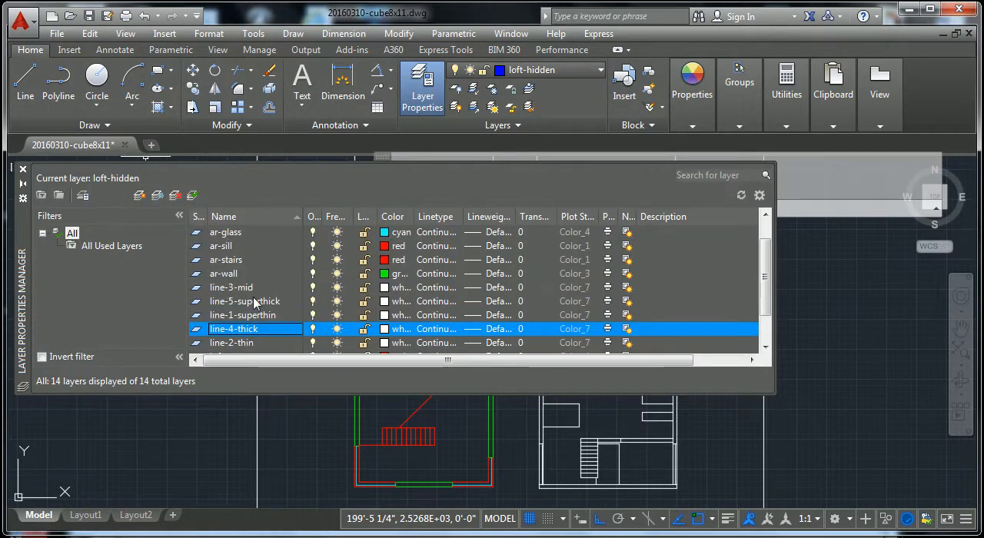
click(240, 261)
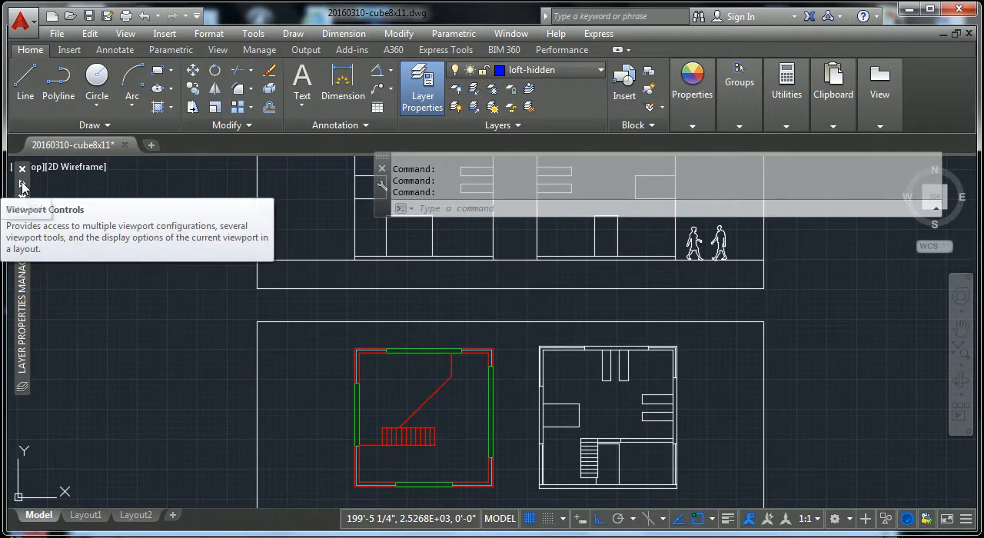
mouse_move(23, 187)
click(308, 317)
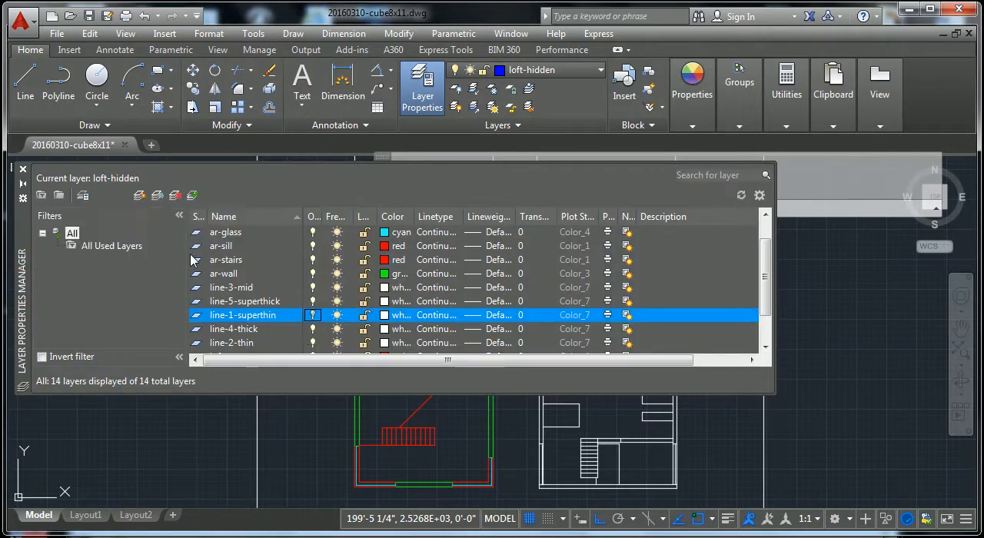
Step: Close and reopen the layer manager to check the numbered line layers in sorted order, and close it again
click(23, 169)
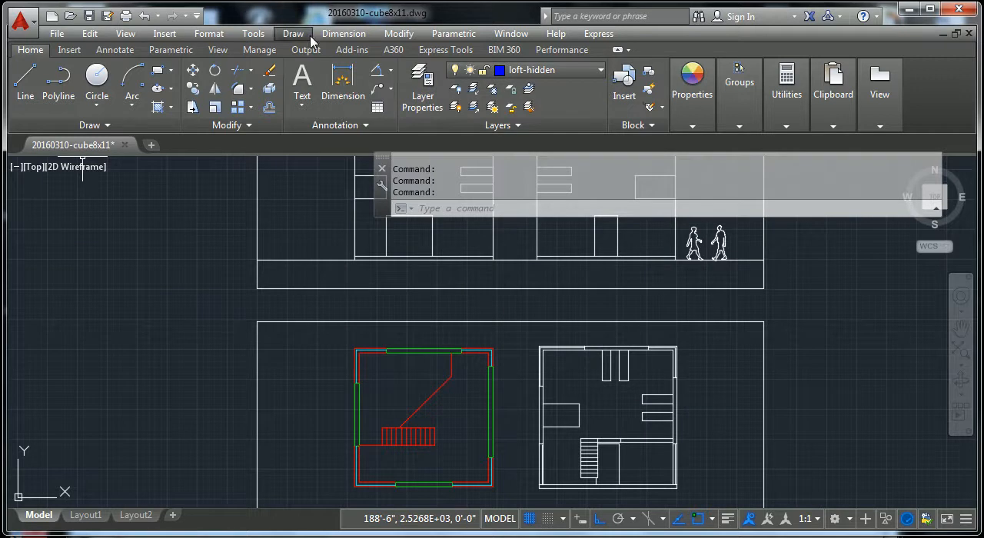
click(425, 90)
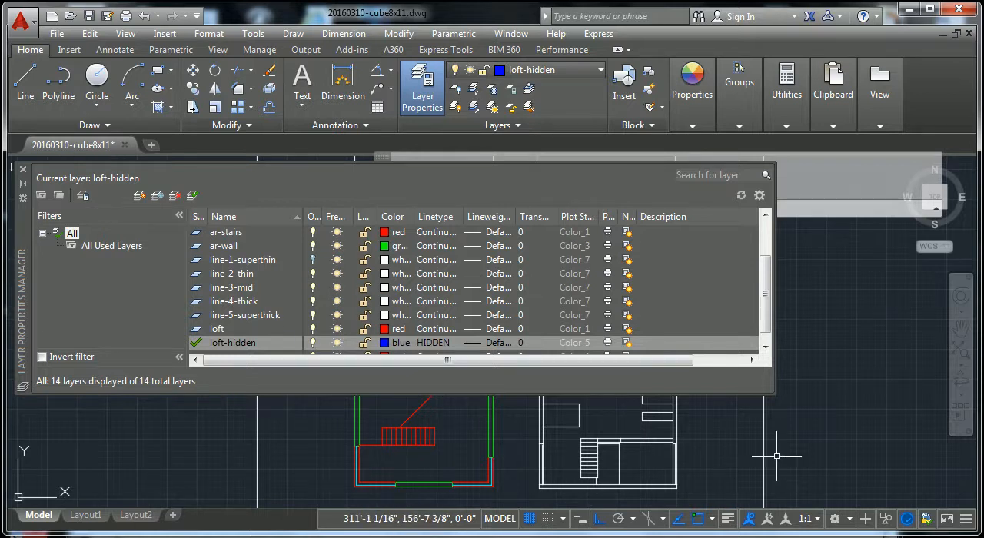
click(23, 168)
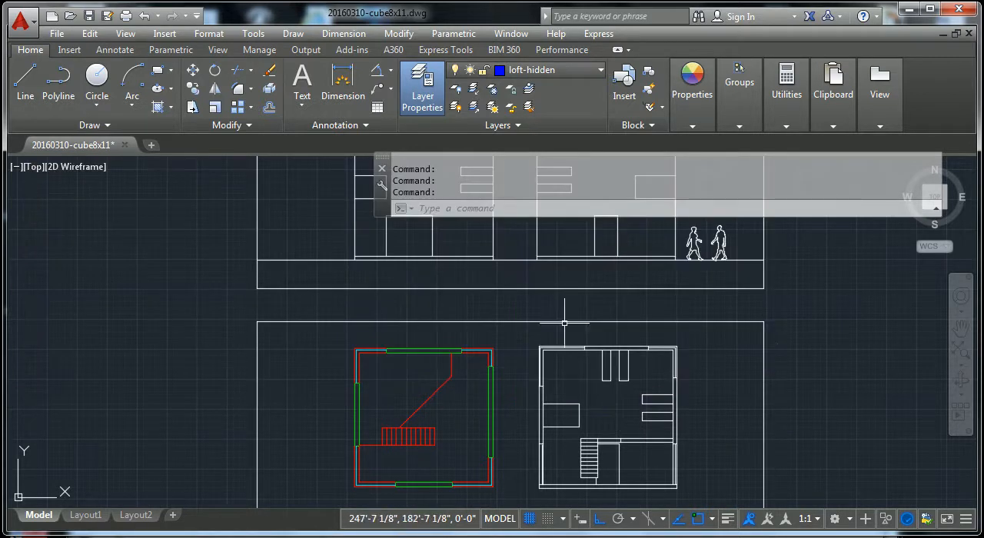
Step: Move the right wall edge and the adjoining roof edge of the upper-left elevation to the layer line-4-thick
scroll(614, 370, down, 2)
middle_drag(613, 366, 600, 481)
middle_drag(472, 353, 486, 482)
scroll(500, 387, up, 4)
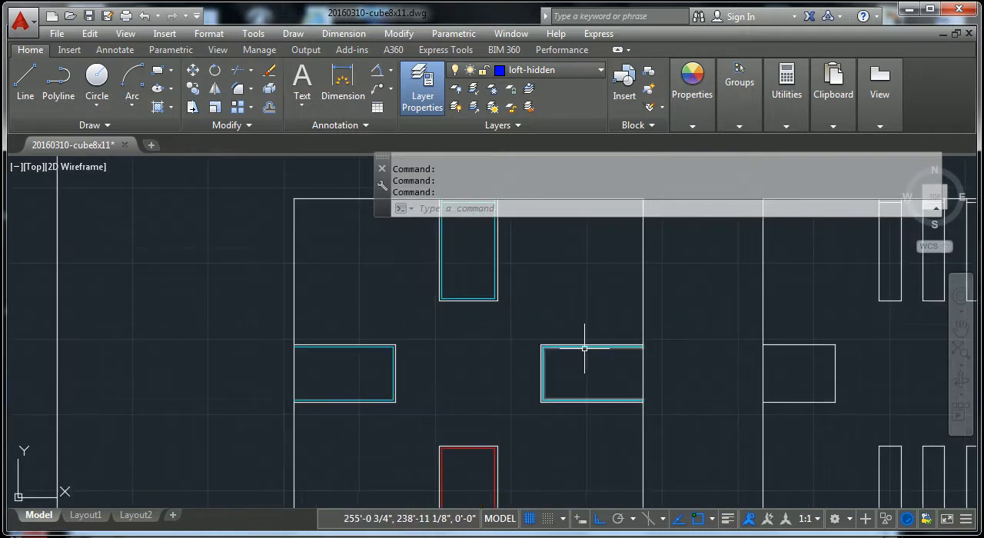
scroll(584, 349, down, 2)
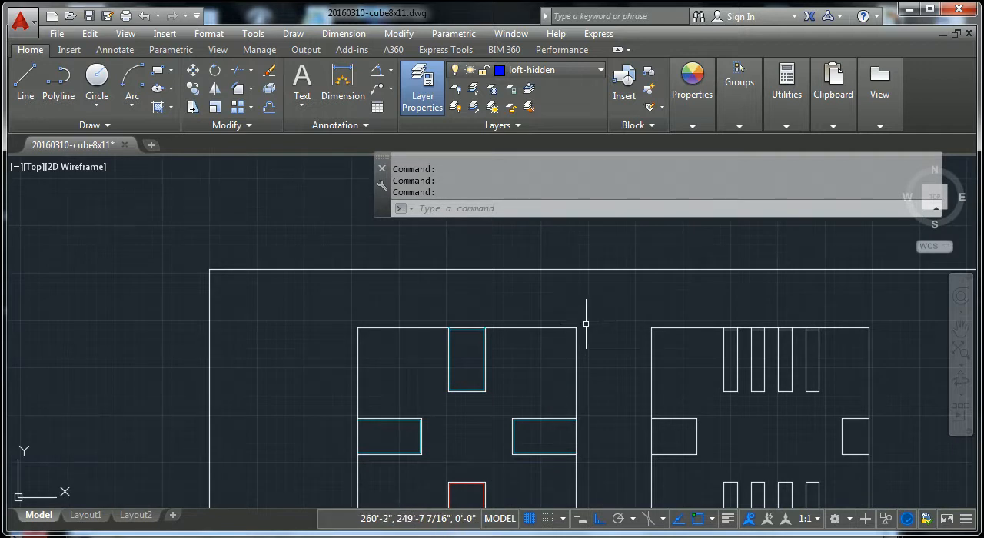
drag(585, 324, 552, 344)
click(551, 344)
click(588, 312)
click(579, 317)
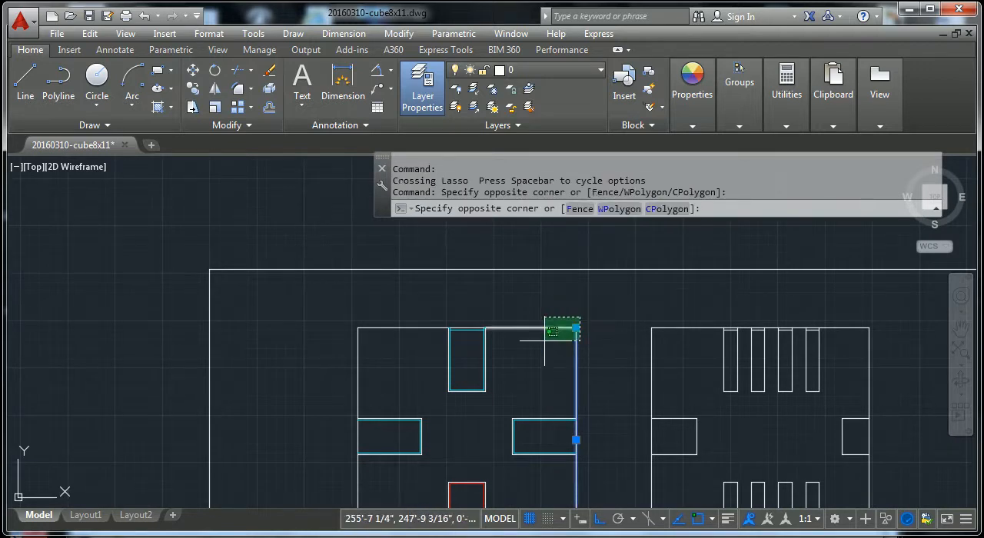
click(555, 336)
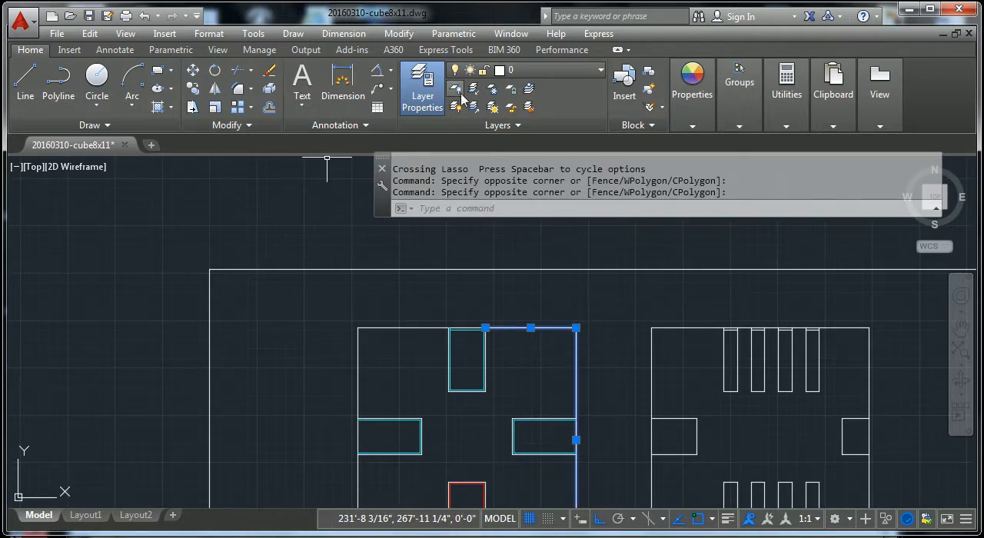
click(601, 73)
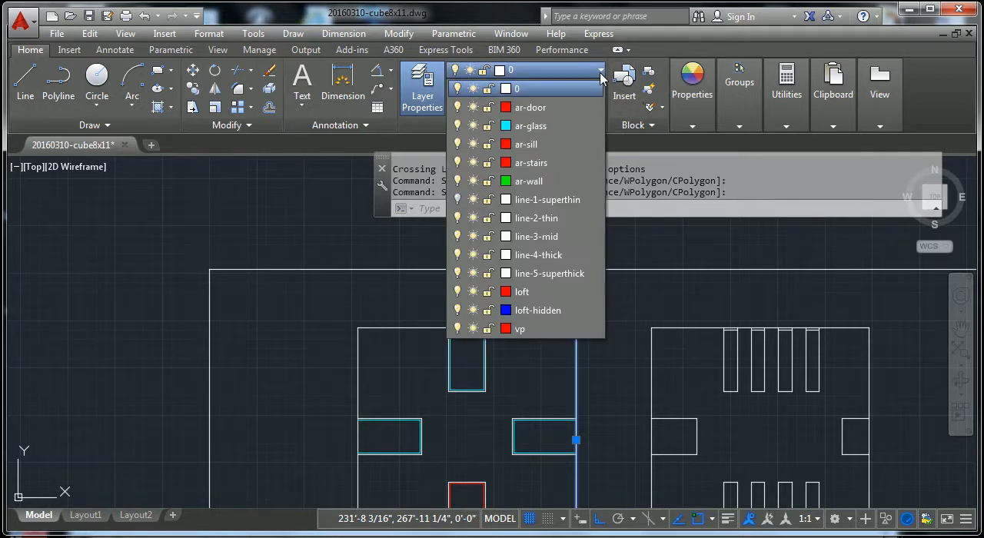
click(542, 255)
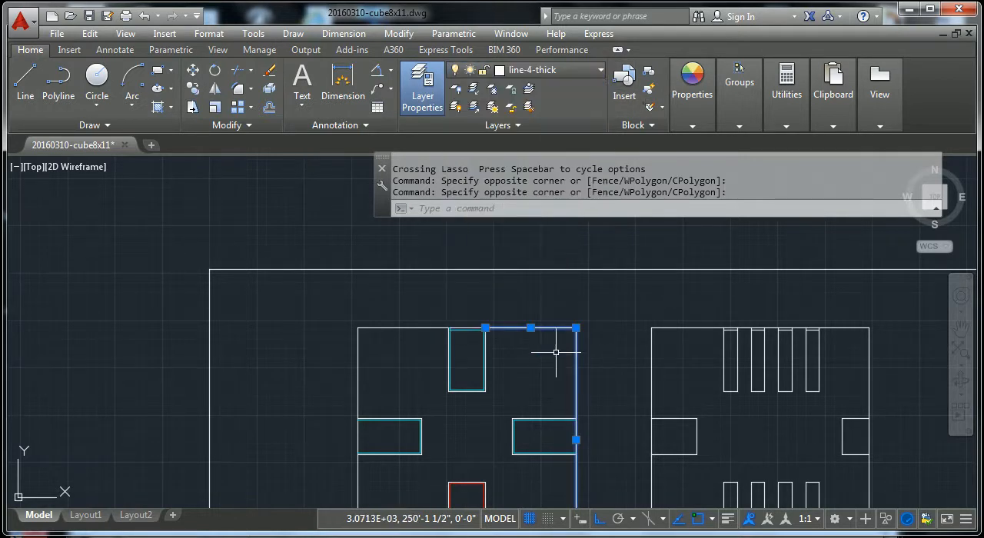
key(Escape)
key(Escape)
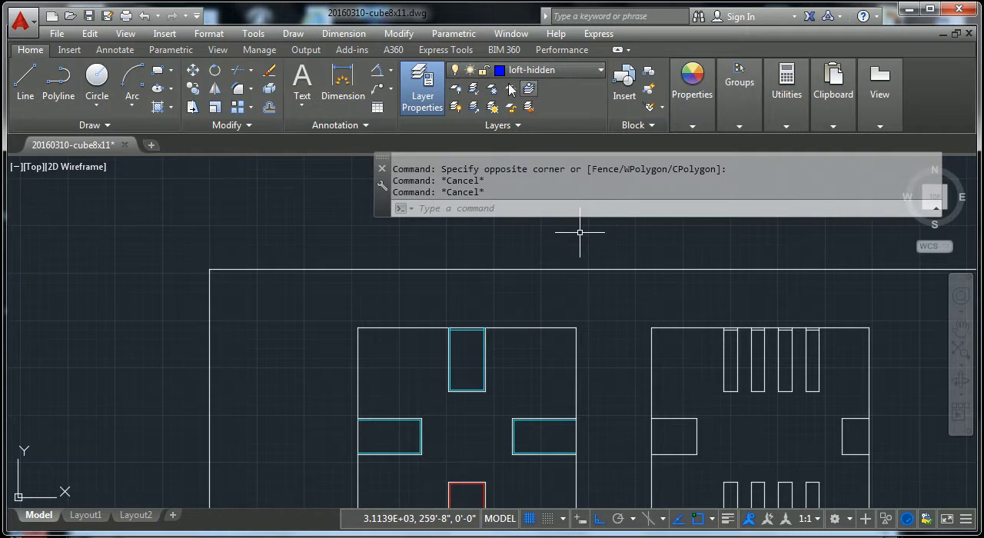
Step: Move the long horizontal ground line beneath the upper elevations to the layer line-5-superthick
scroll(478, 353, down, 4)
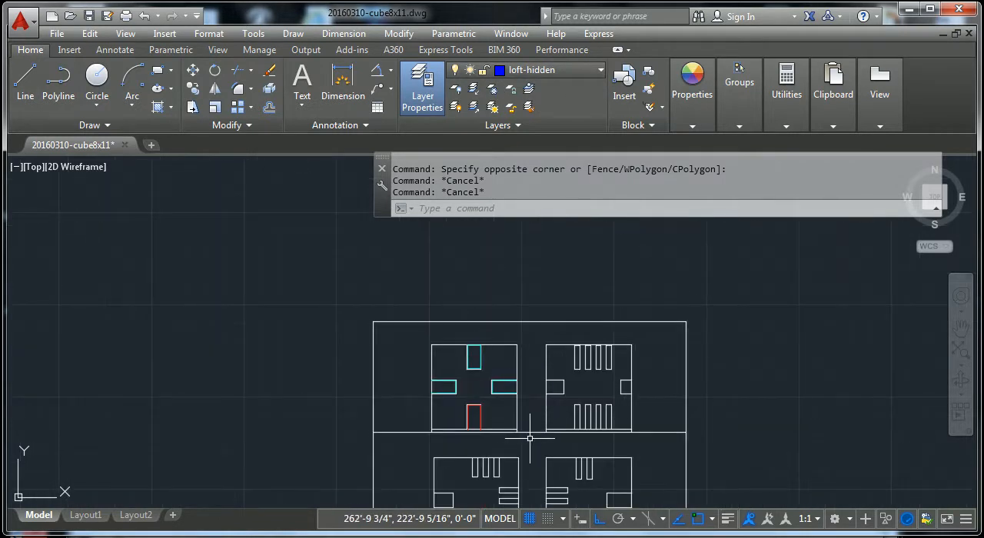
click(529, 432)
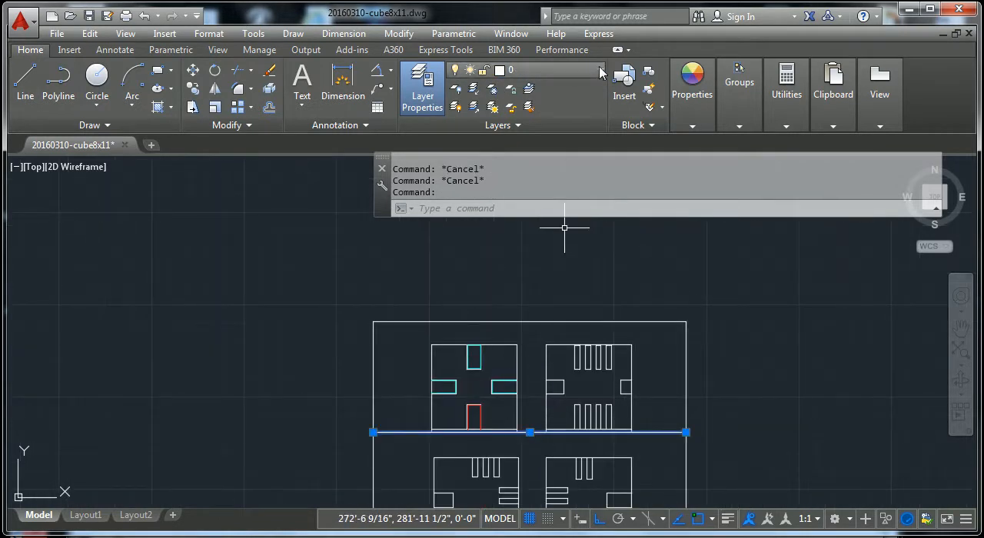
click(565, 70)
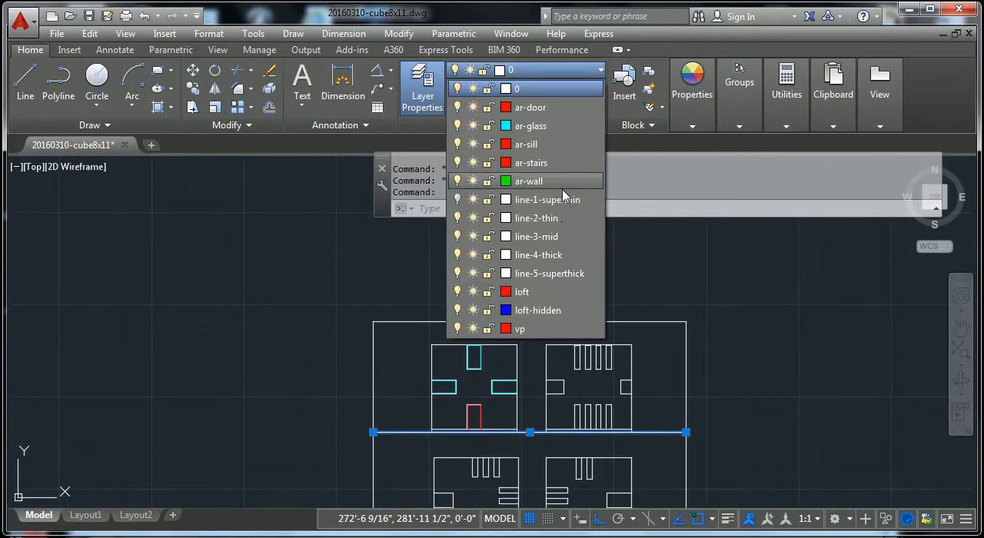
click(559, 274)
key(Escape)
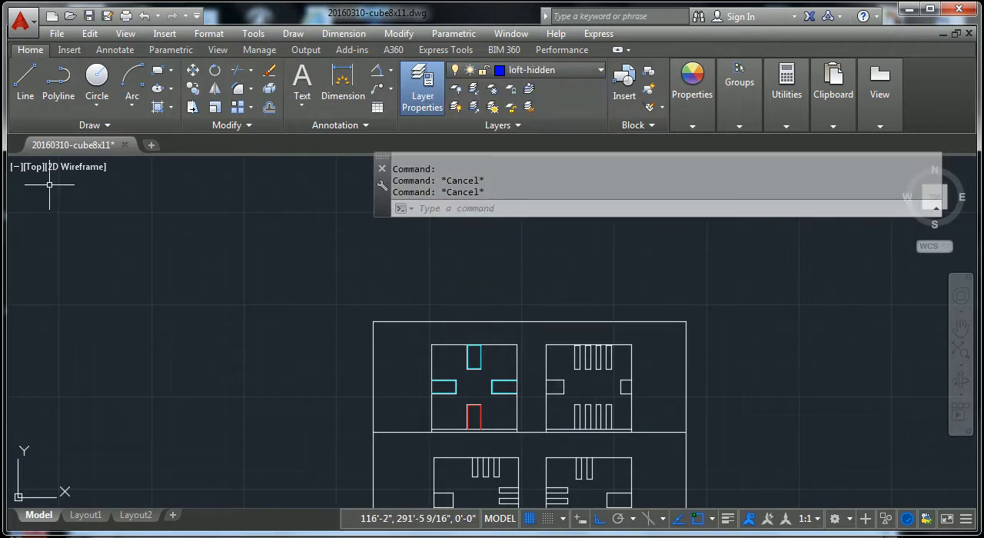
Step: Set the colour of the layer line-1-superthin to red
click(419, 104)
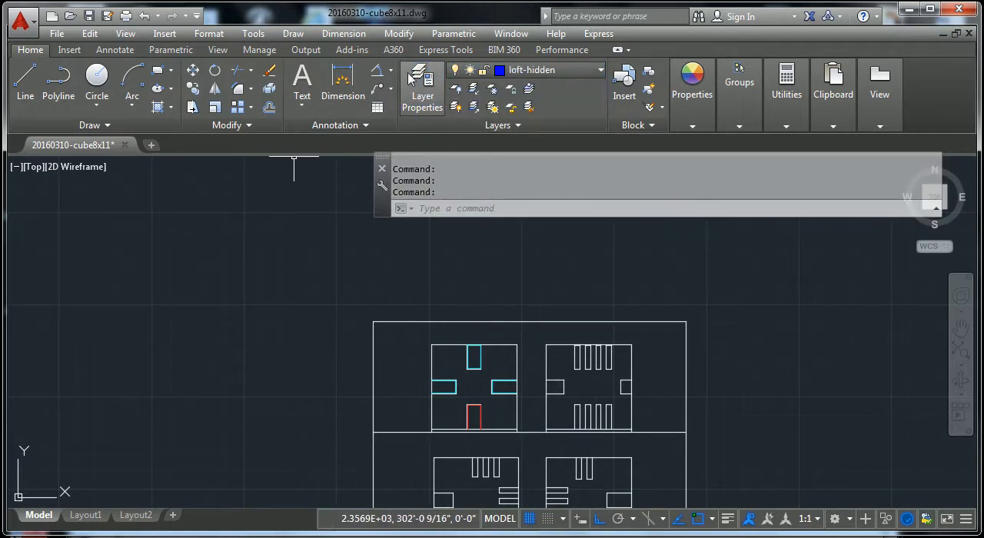
click(408, 79)
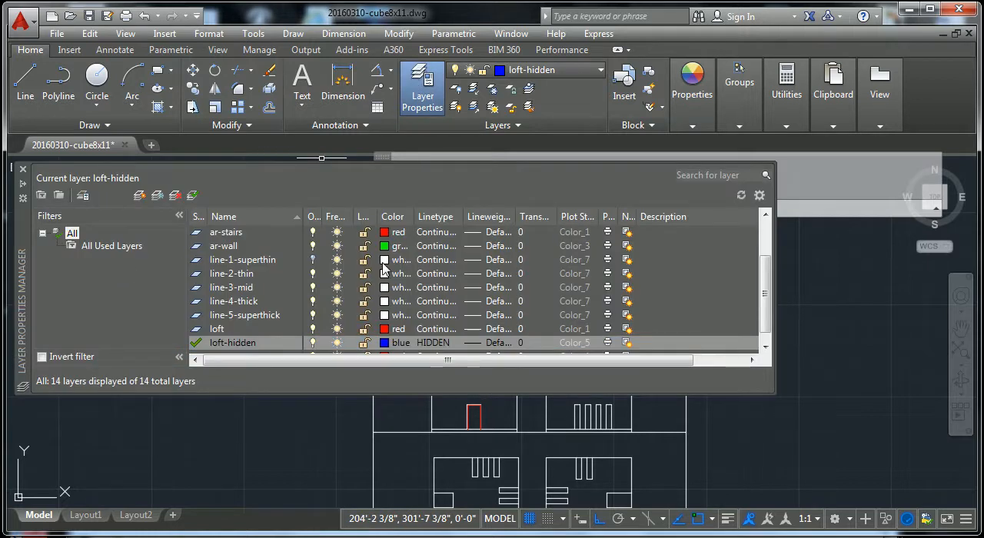
click(384, 260)
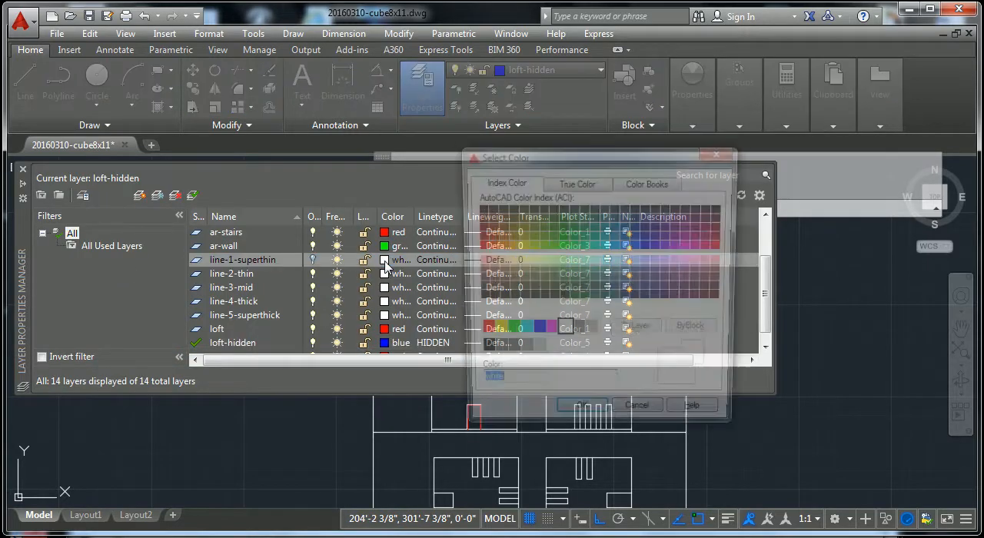
click(479, 331)
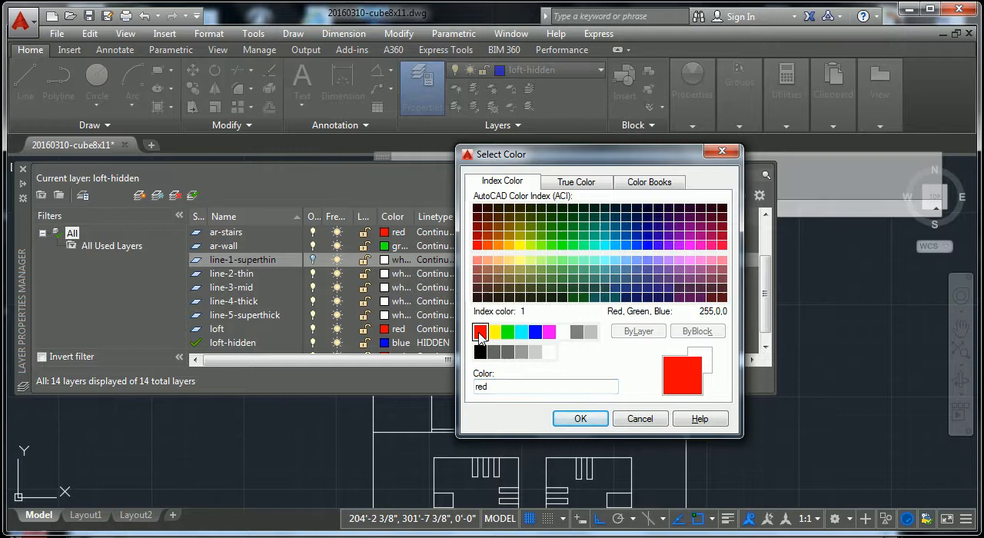
click(580, 418)
Step: Set the colour of layer line-2-thin to yellow and of line-3-mid to green
click(383, 275)
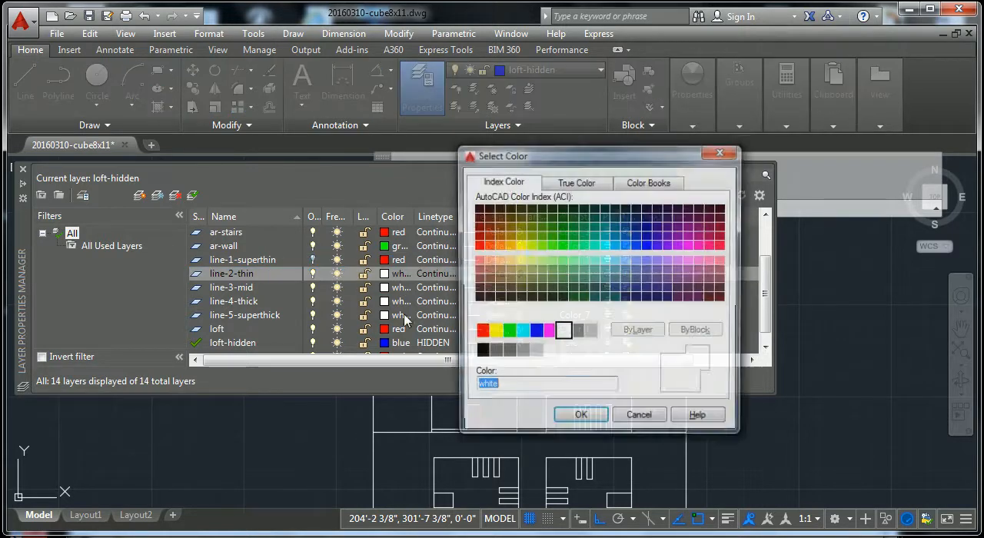
click(494, 331)
click(576, 419)
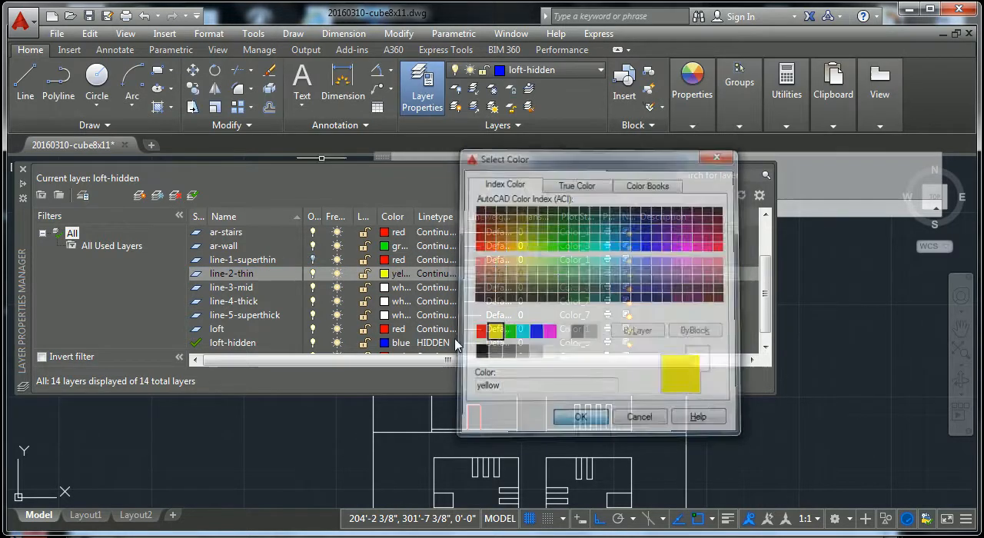
click(384, 287)
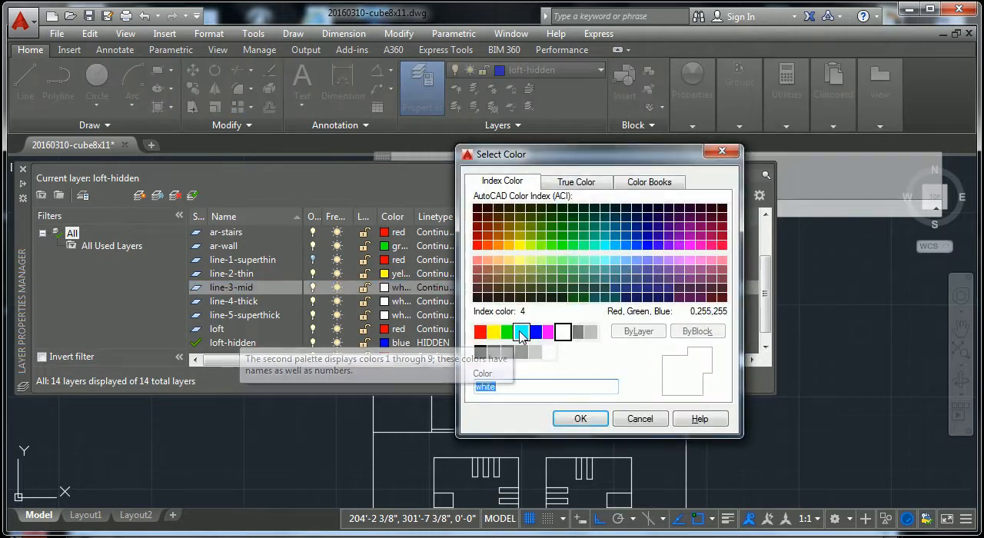
click(507, 332)
click(580, 419)
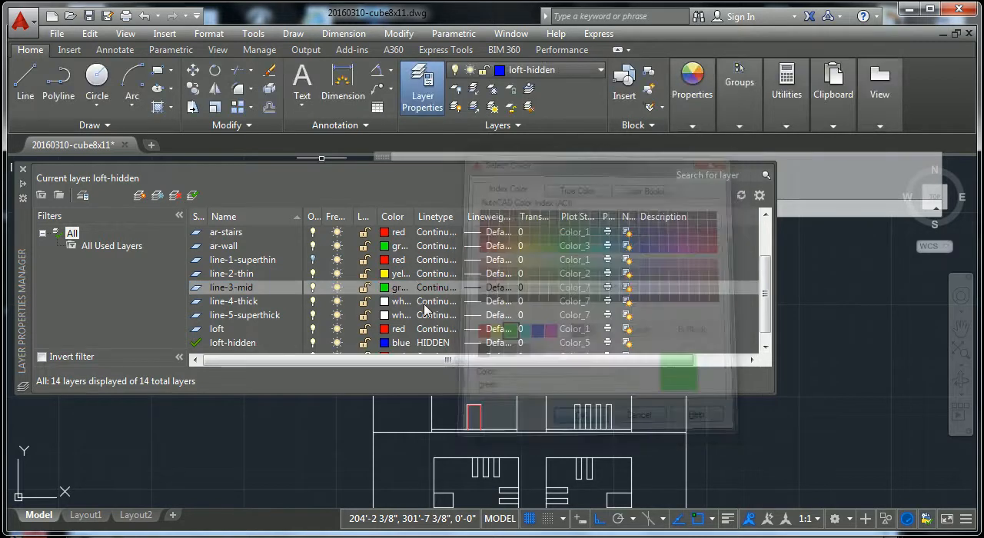
Step: Set the colour of layer line-4-thick to cyan and of line-5-superthick to blue
click(384, 301)
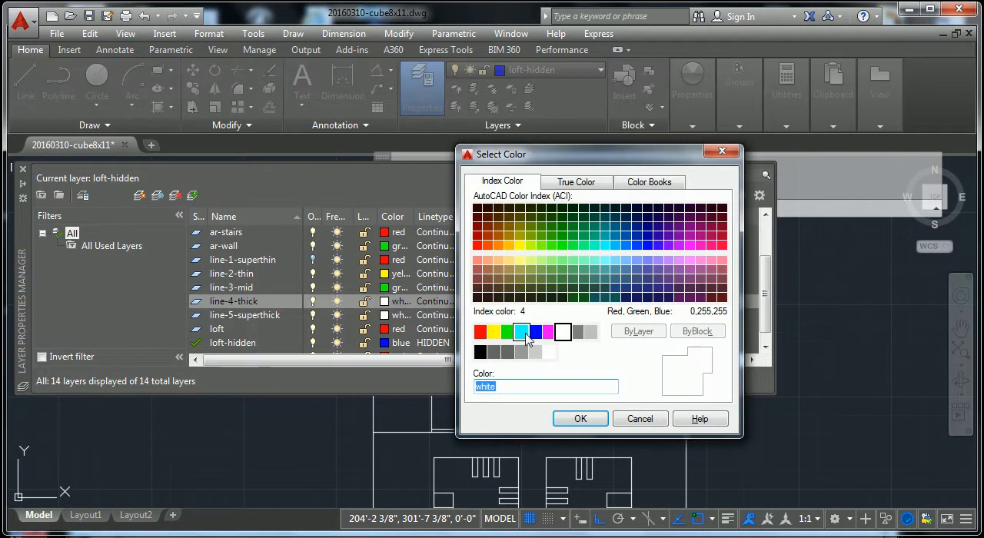
click(521, 331)
click(580, 419)
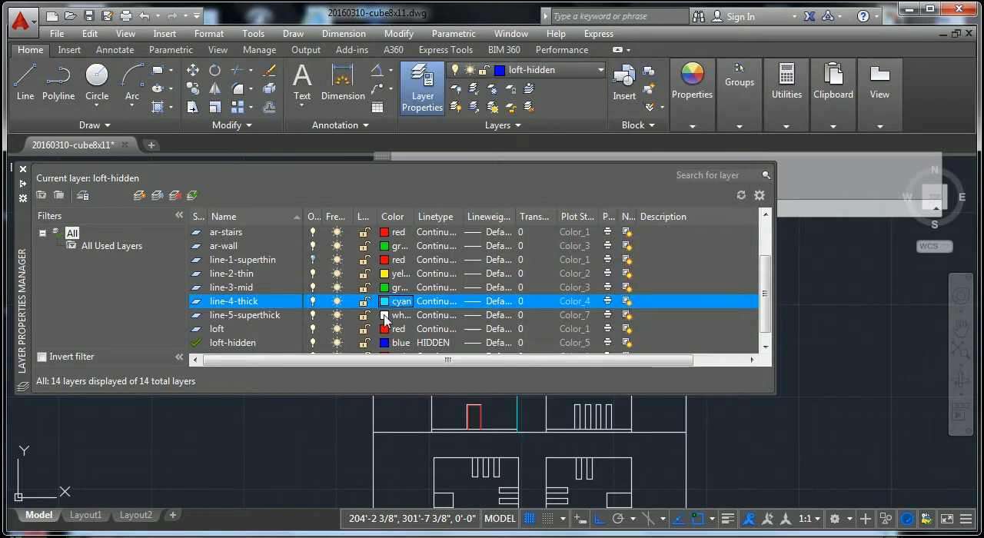
click(384, 315)
click(535, 331)
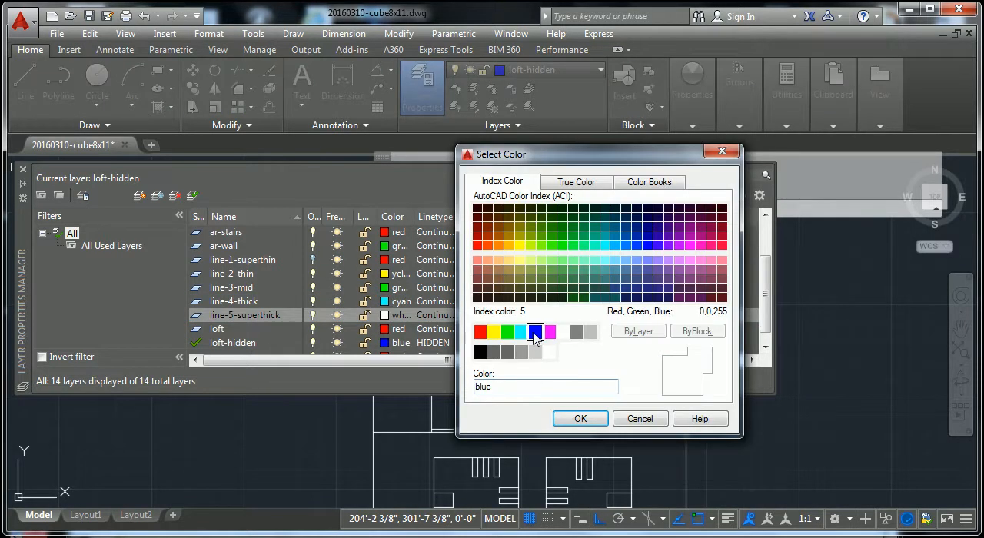
click(580, 418)
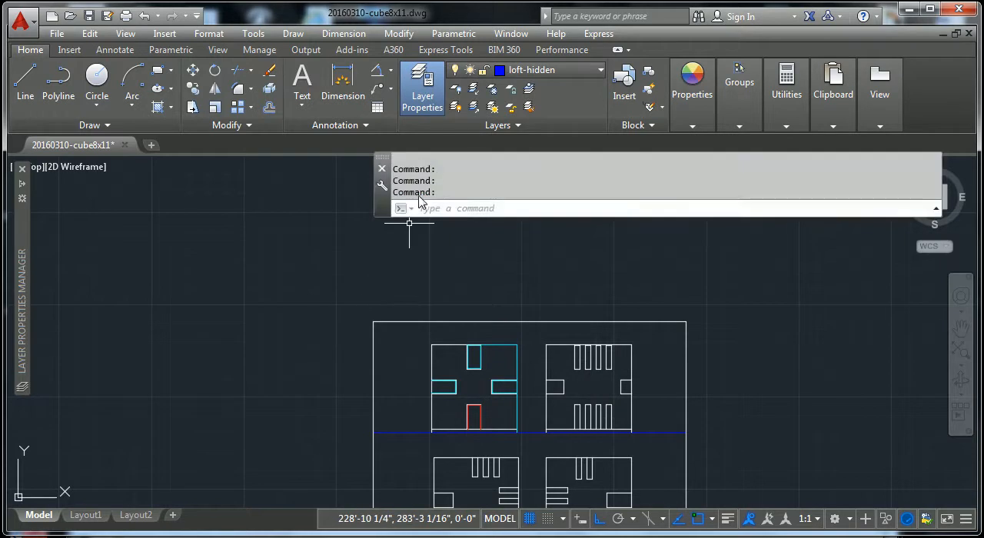
Step: Change the colour of the layer line-4-thick to magenta so its lines differ from the glass, and clear the selection
scroll(439, 450, up, 2)
scroll(468, 297, up, 2)
mouse_move(468, 297)
middle_down()
mouse_move(469, 339)
mouse_move(454, 369)
middle_up()
click(565, 263)
click(540, 290)
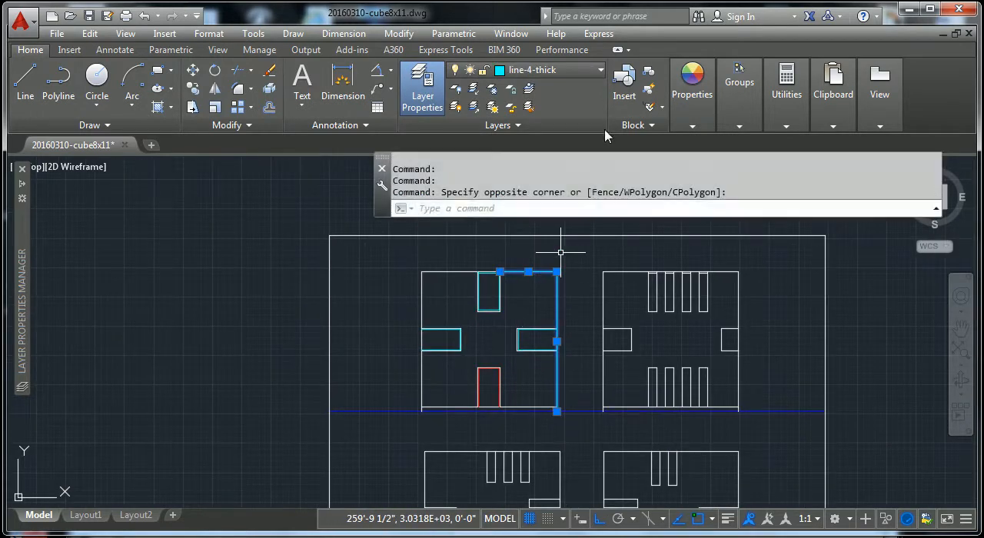
click(601, 71)
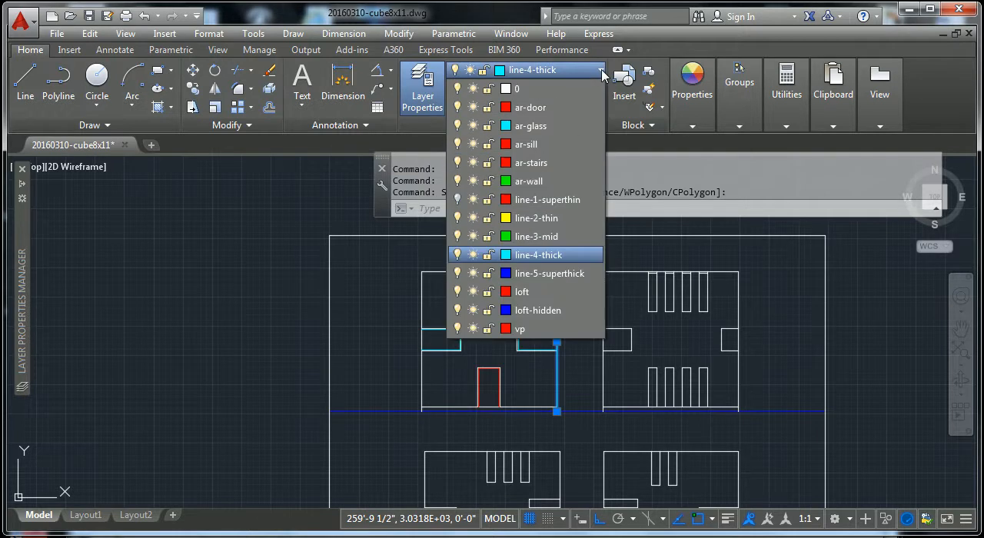
click(505, 256)
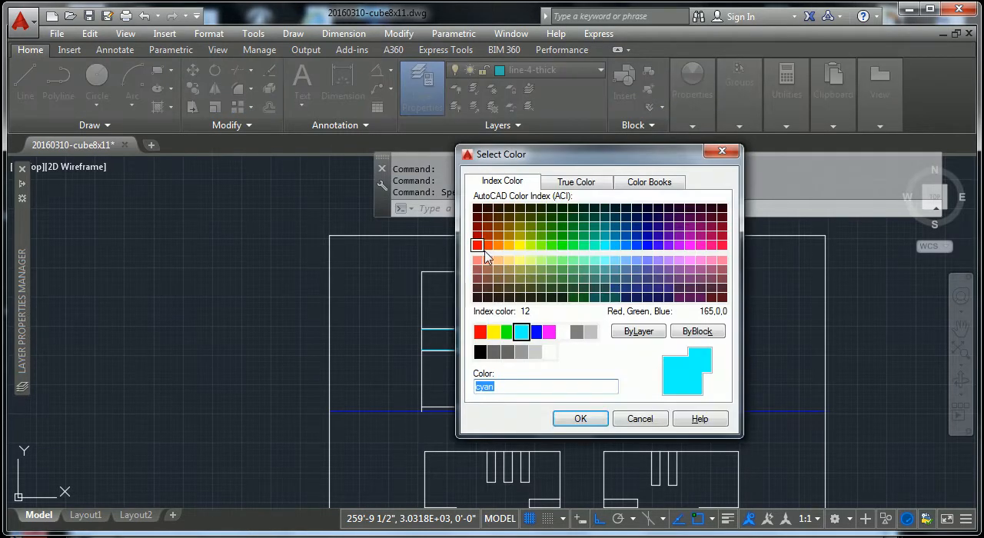
click(549, 332)
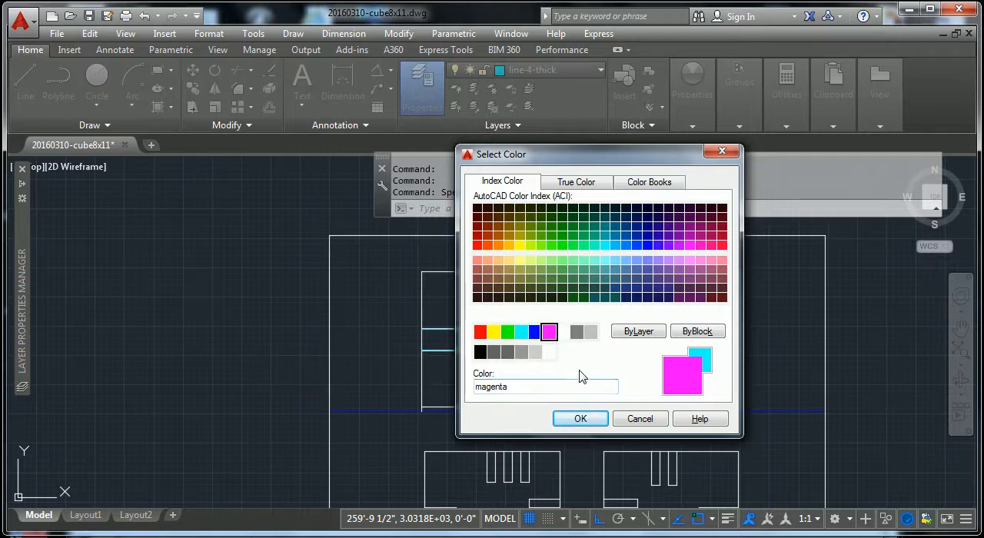
click(580, 418)
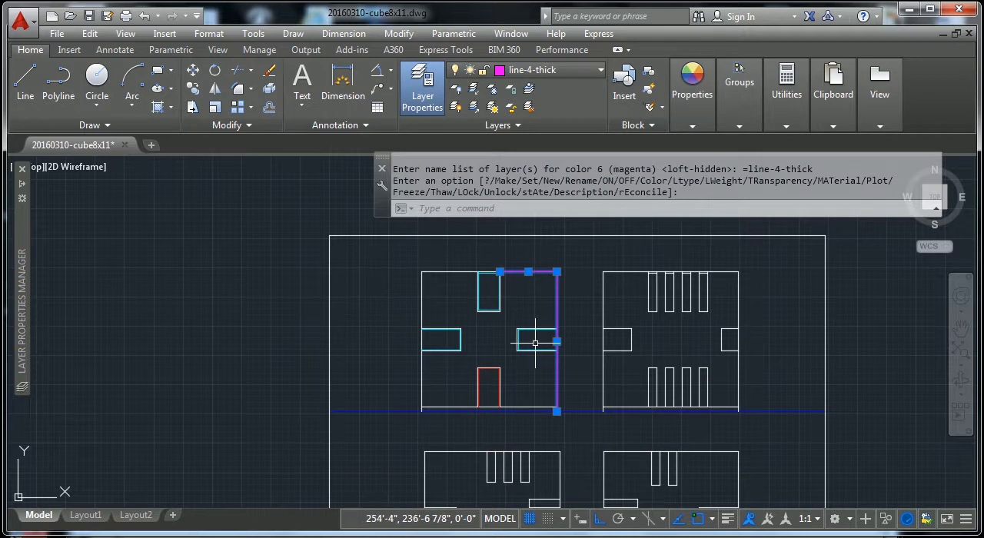
key(Escape)
key(Escape)
Step: Move the left wall edge, the left roof edge and the base line of the upper-left elevation to layer line-4-thick
click(435, 264)
click(417, 308)
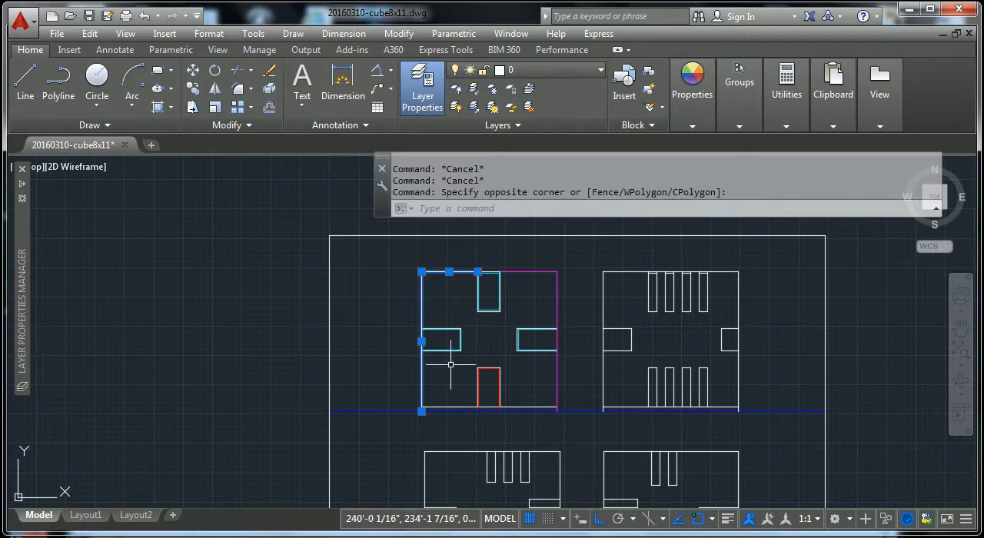
click(444, 408)
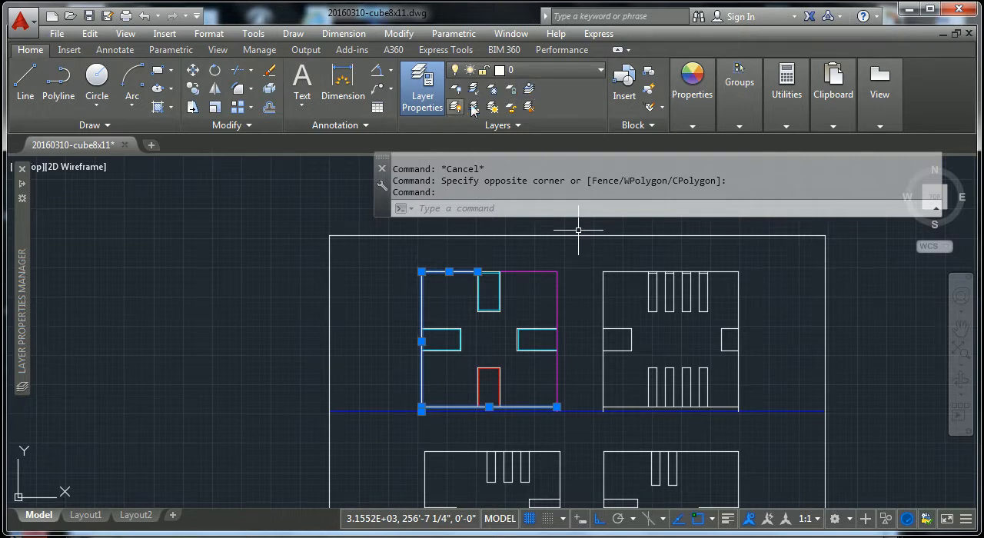
click(564, 71)
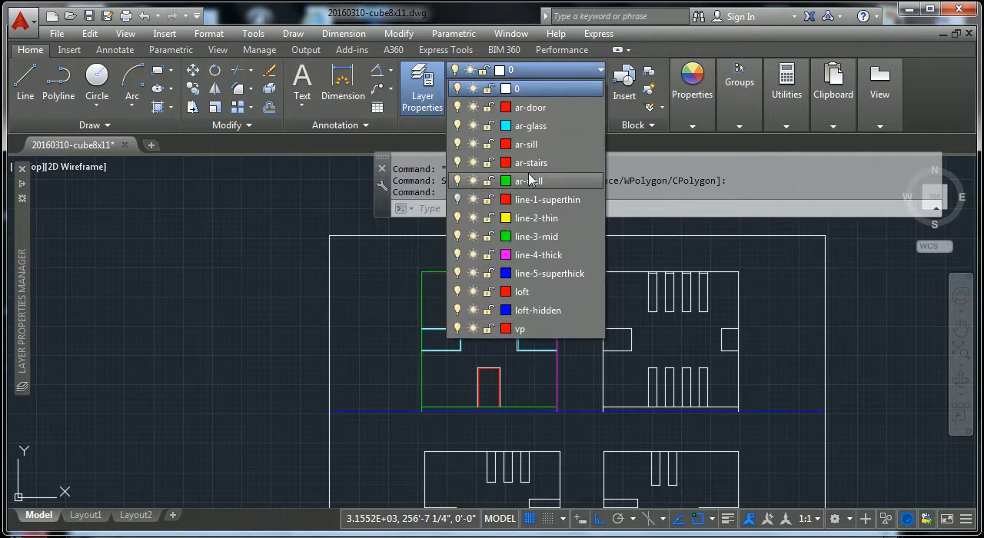
click(540, 255)
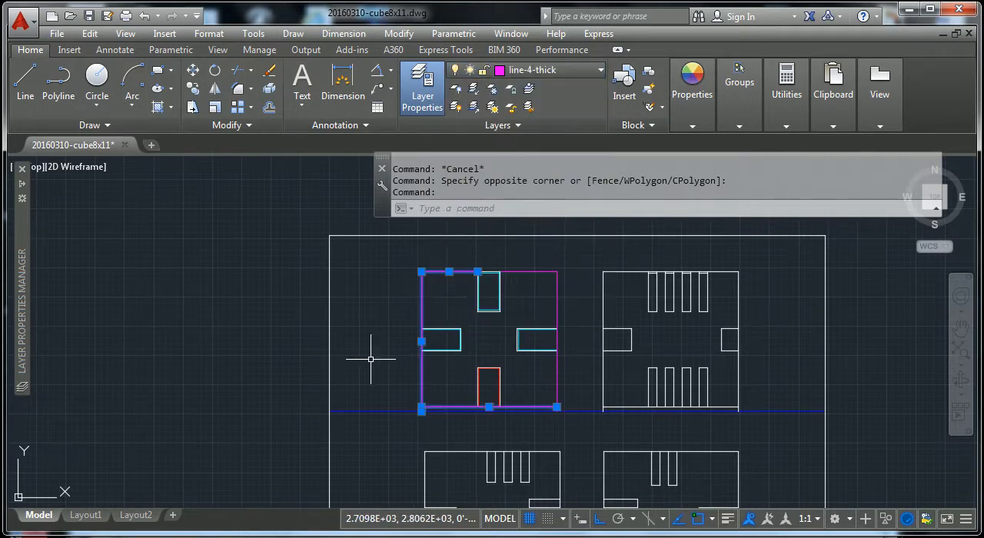
Step: Move the outer outline of the top window in the upper-left elevation to layer line-4-thick
click(373, 351)
key(Escape)
scroll(524, 359, up, 6)
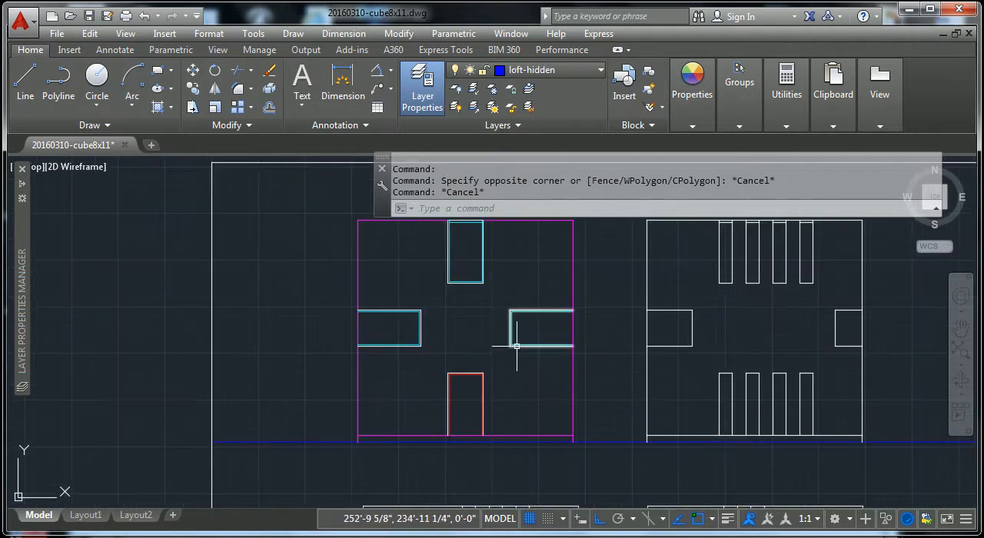
click(527, 351)
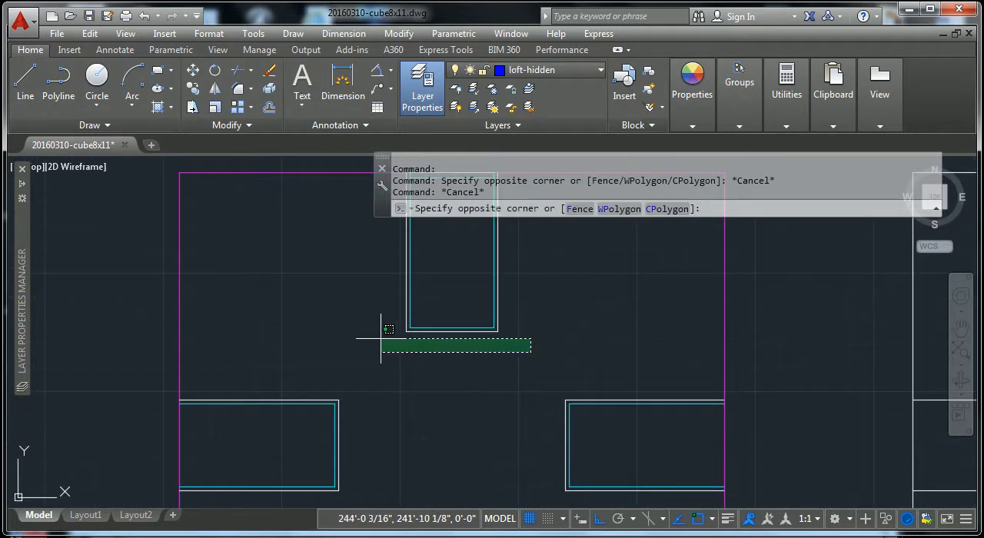
click(378, 330)
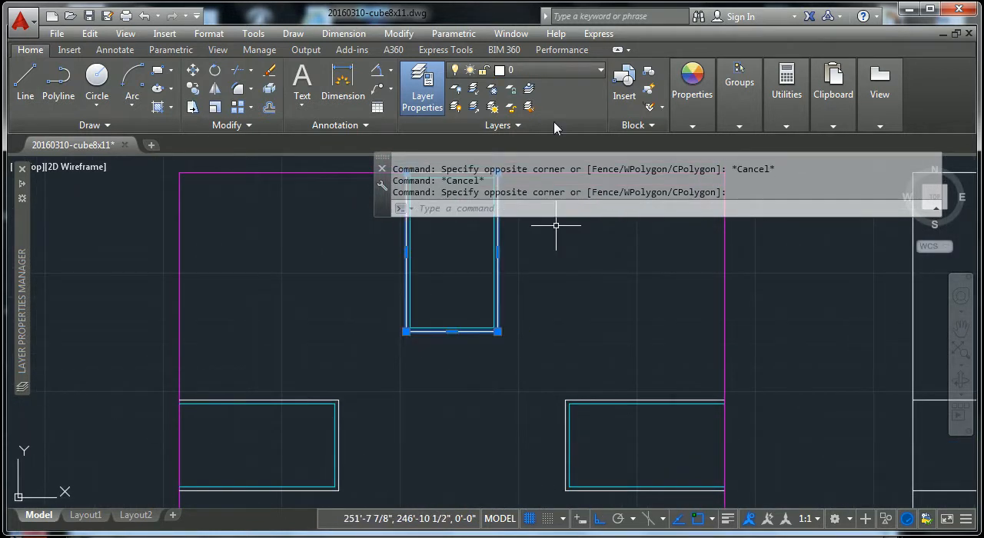
click(572, 71)
click(544, 258)
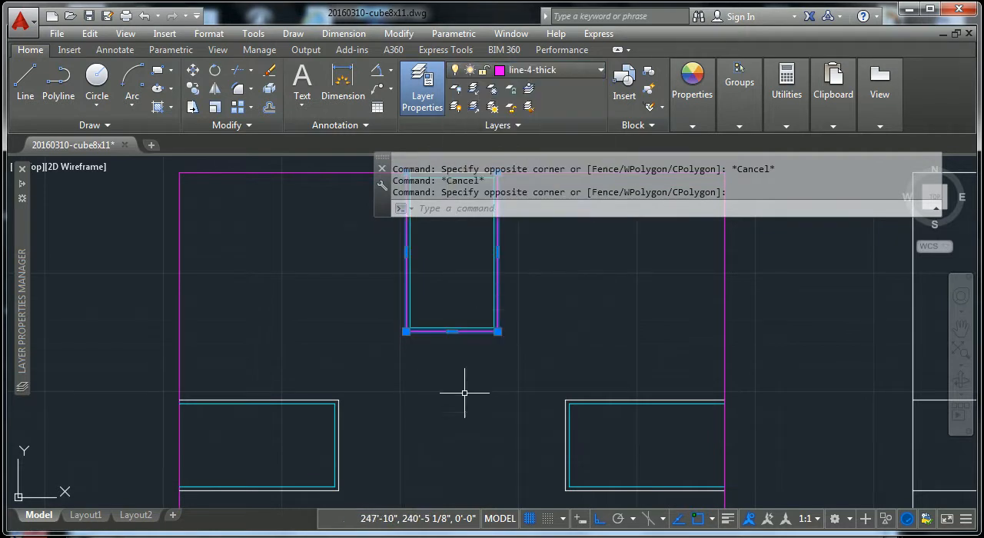
key(Escape)
Step: Move the outer outlines of the left and right side windows in the upper-left elevation to layer line-4-thick
middle_drag(529, 498, 545, 420)
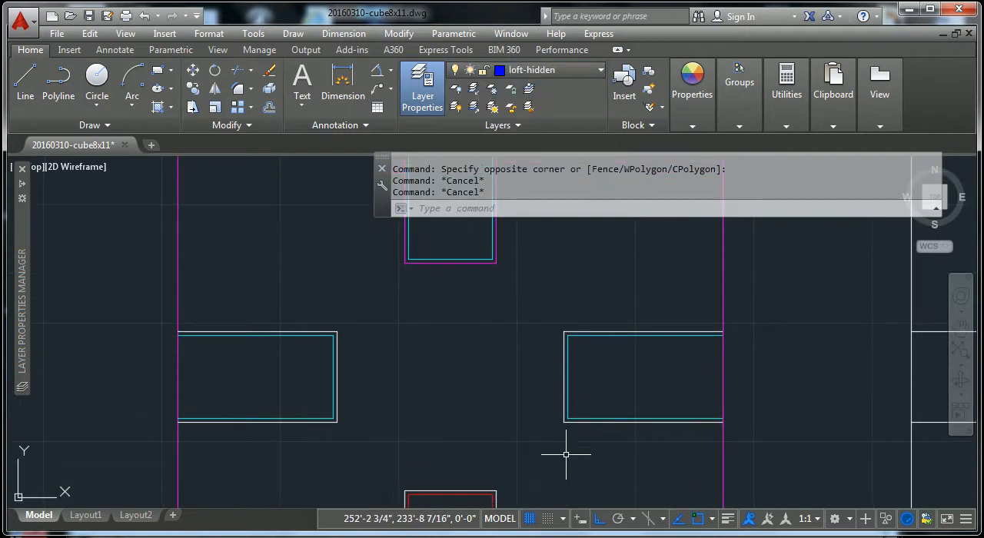
click(568, 448)
click(389, 407)
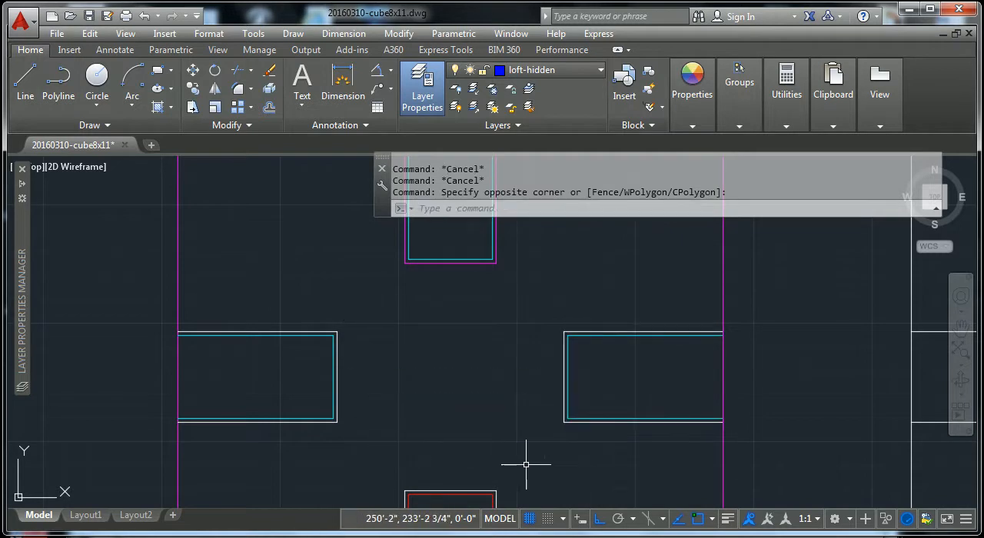
click(564, 433)
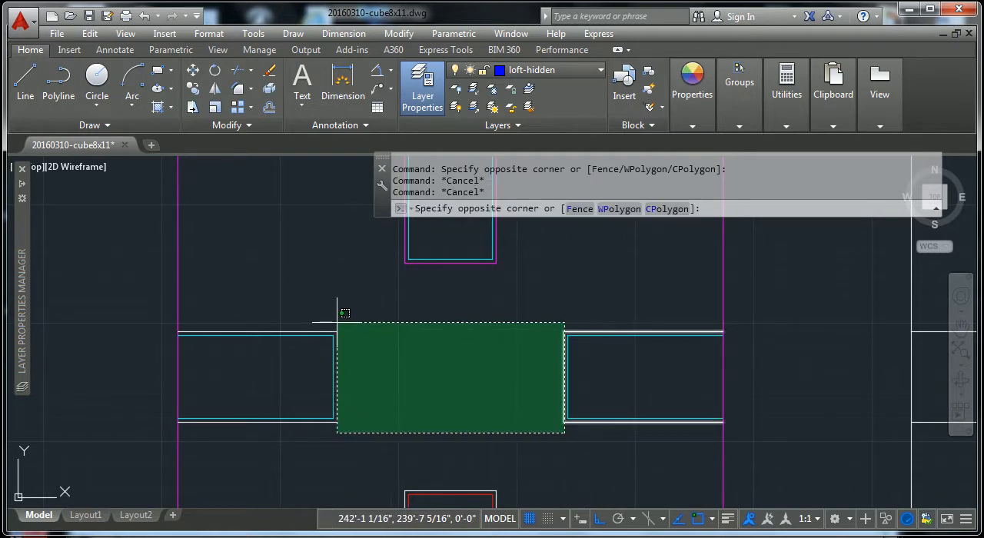
click(338, 321)
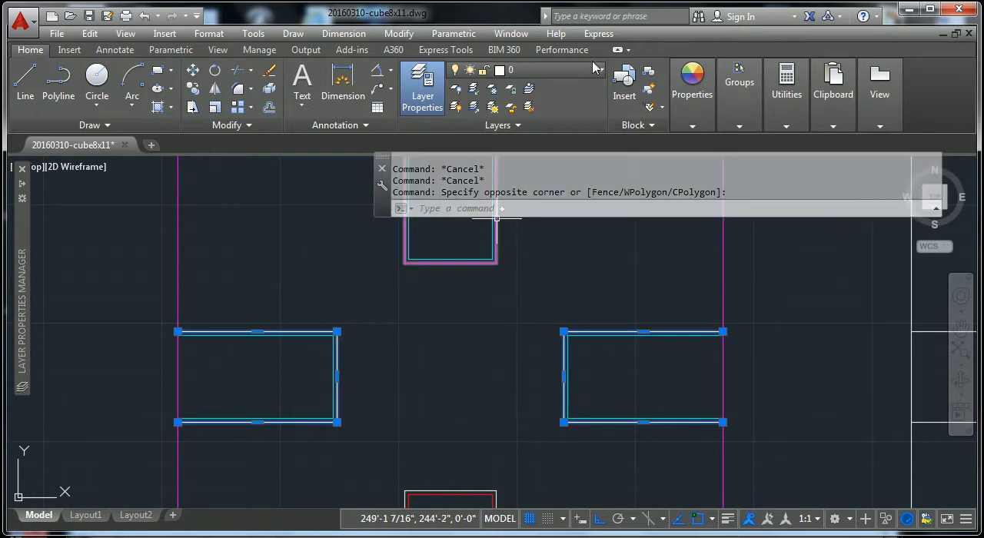
click(552, 71)
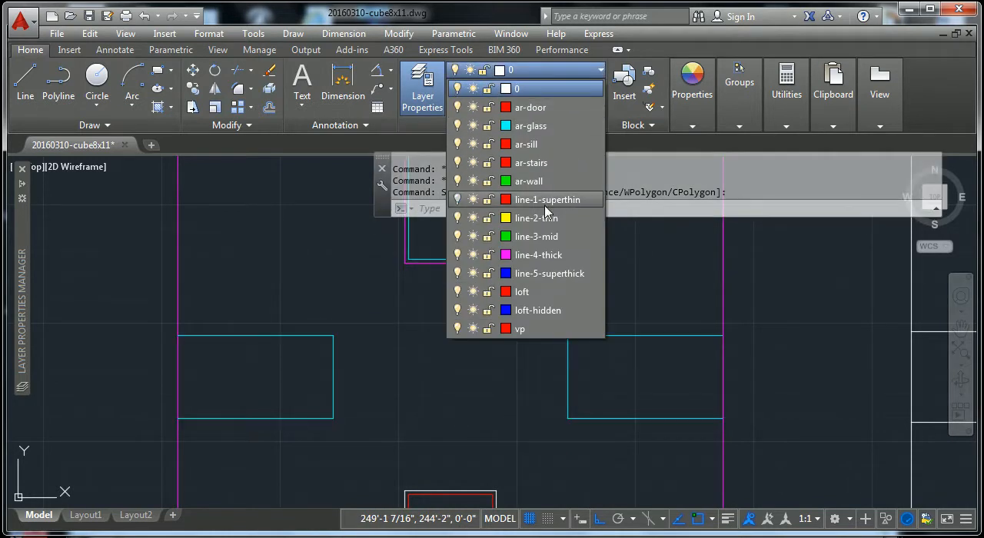
click(532, 254)
key(Escape)
key(Escape)
Step: Move the white edge line across the head of the top window to layer line-2-thin
scroll(457, 369, down, 3)
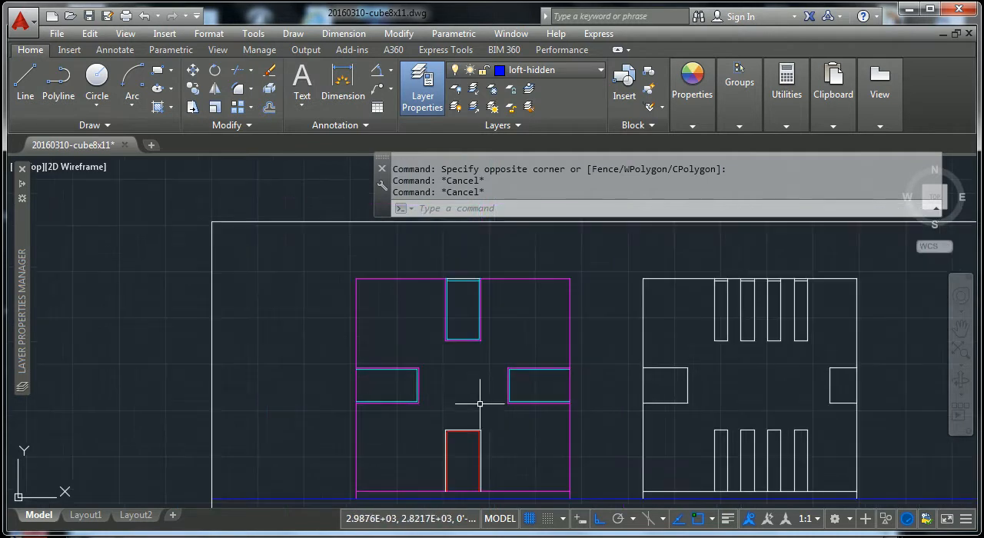
scroll(465, 288, up, 5)
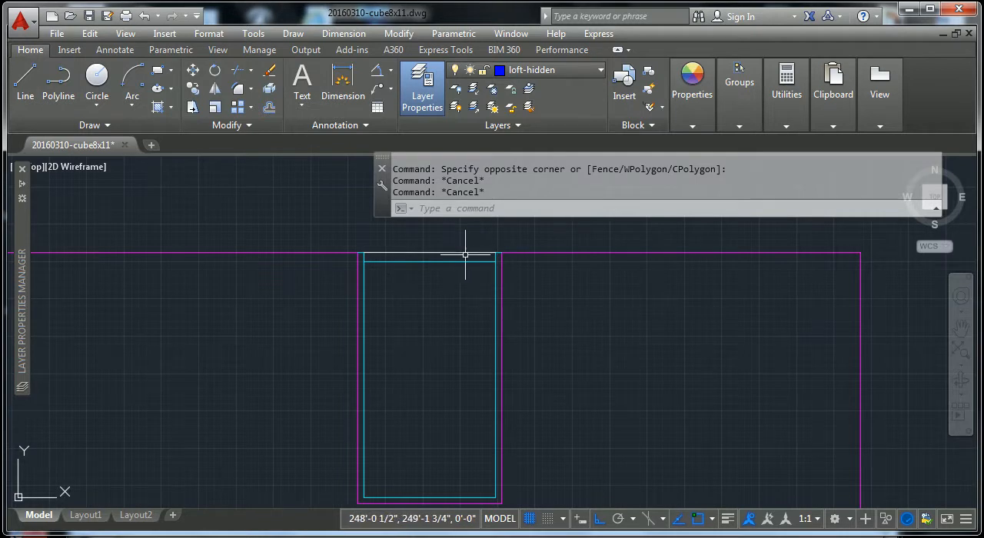
scroll(497, 275, down, 5)
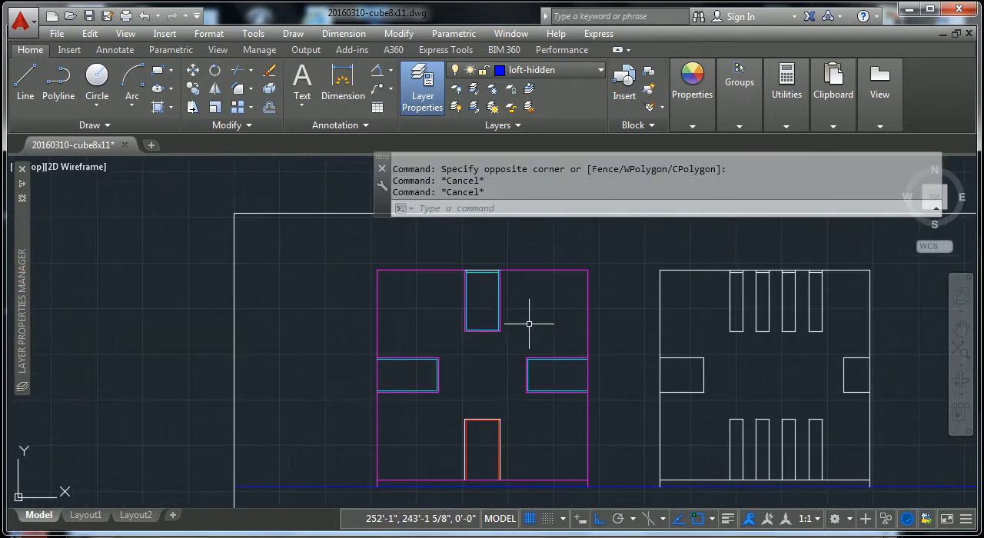
middle_drag(523, 322, 515, 304)
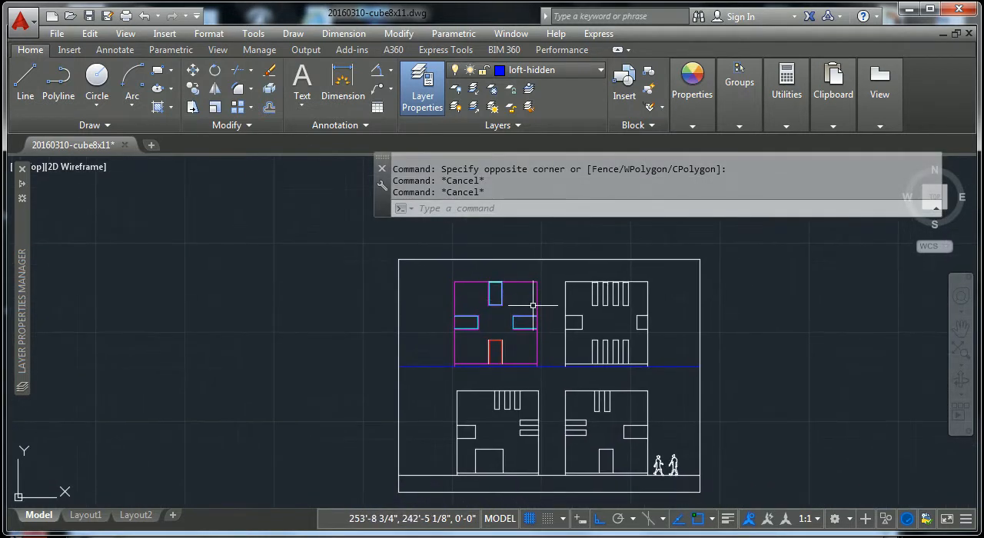
scroll(564, 322, up, 8)
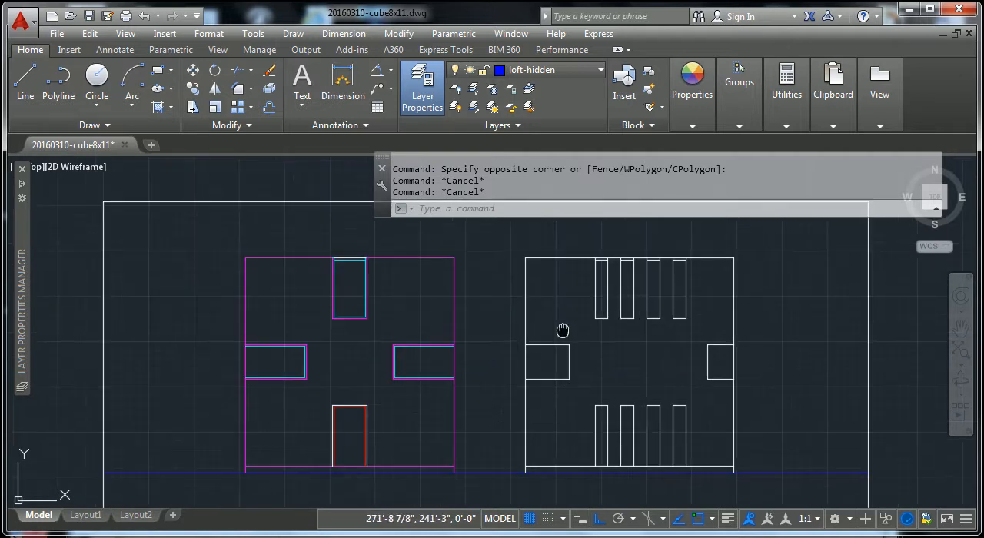
middle_drag(339, 320, 395, 390)
scroll(370, 345, up, 6)
key(Escape)
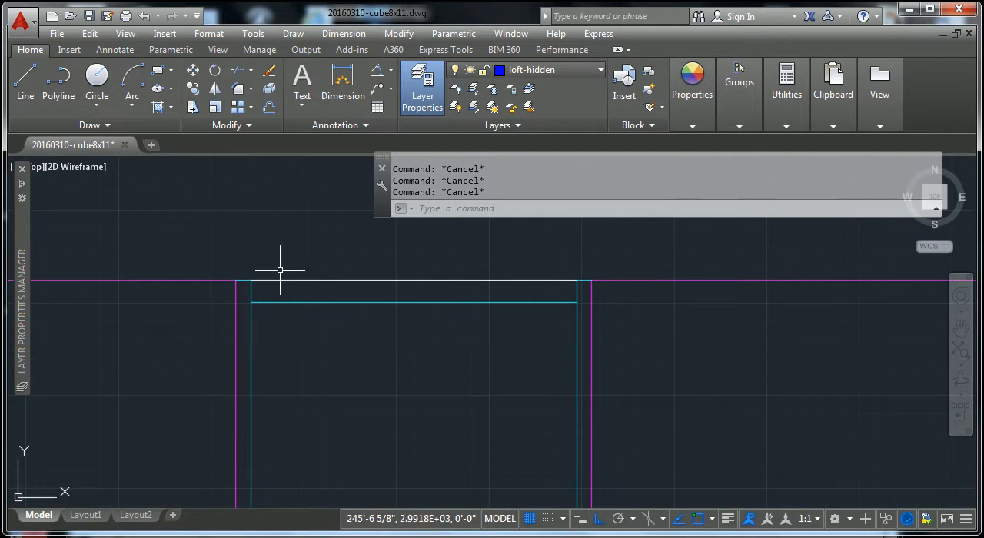
click(288, 281)
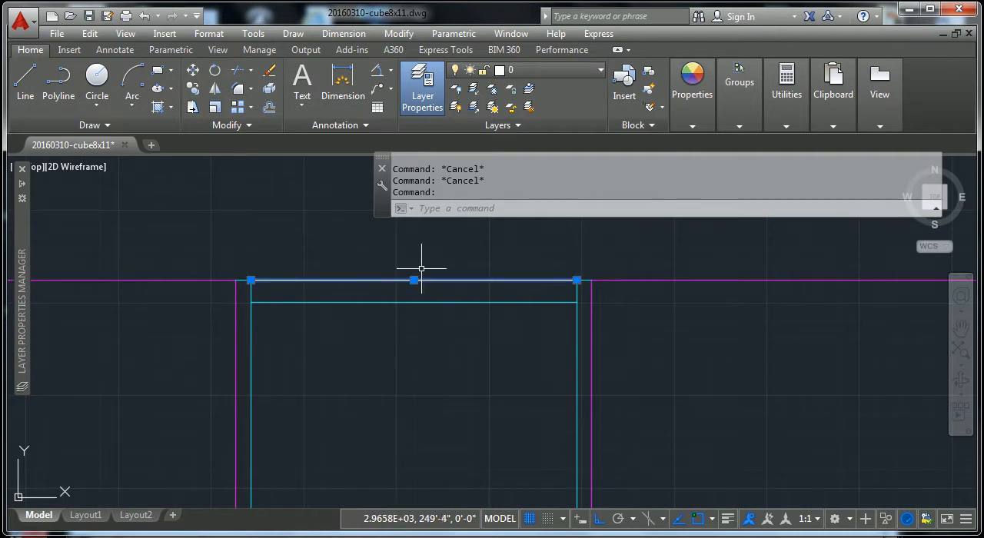
click(595, 70)
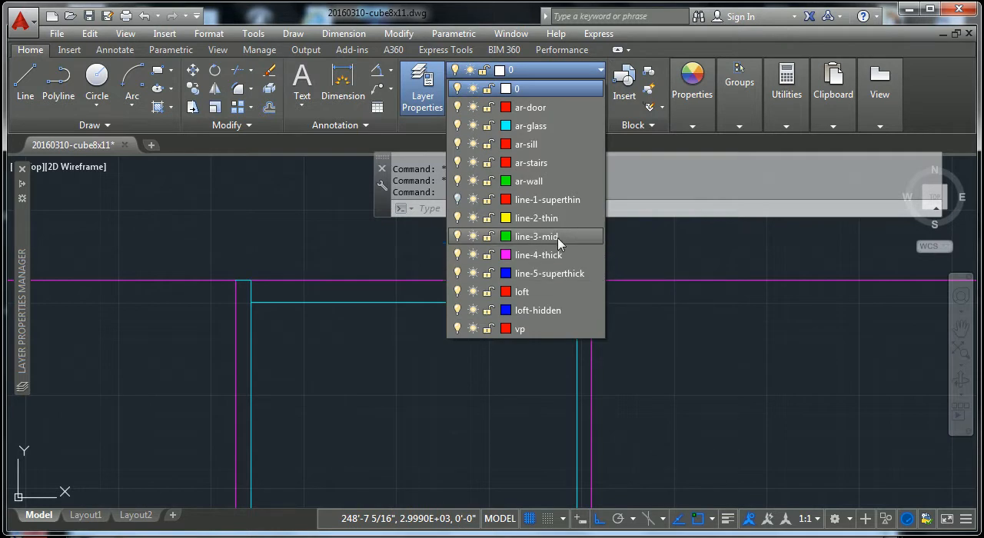
click(547, 218)
key(Escape)
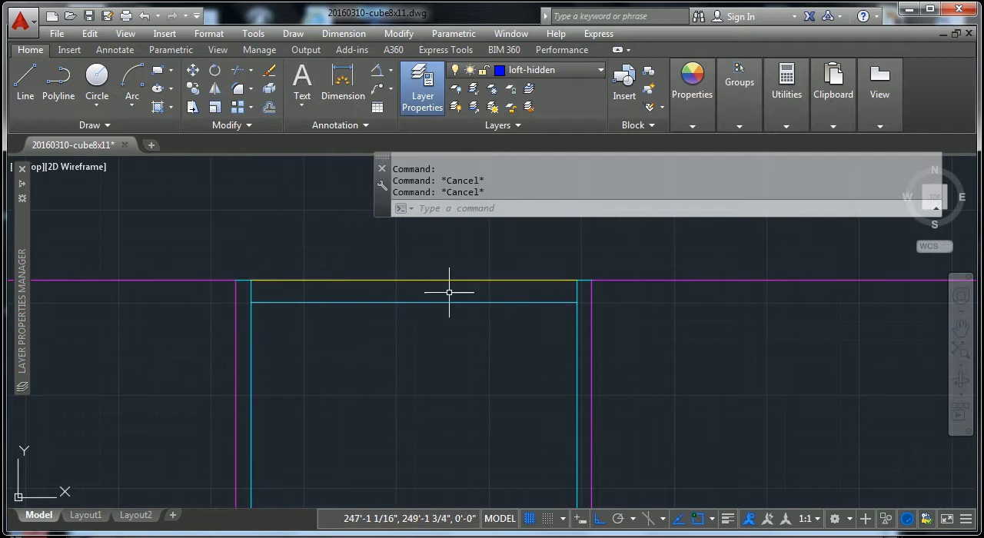
Step: Check the layer of the roof edge segments on either side of the top window
scroll(555, 295, down, 2)
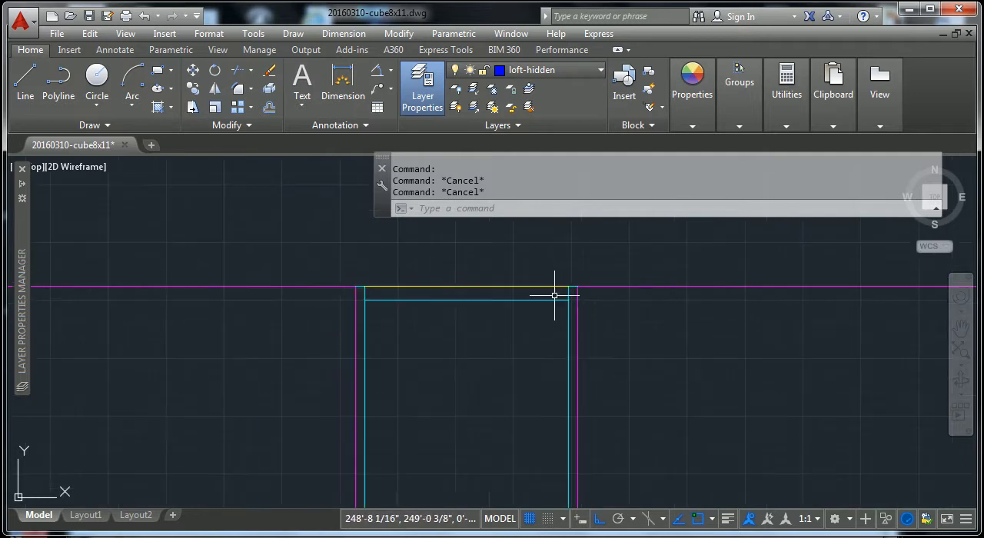
click(345, 286)
key(Escape)
scroll(395, 318, up, 2)
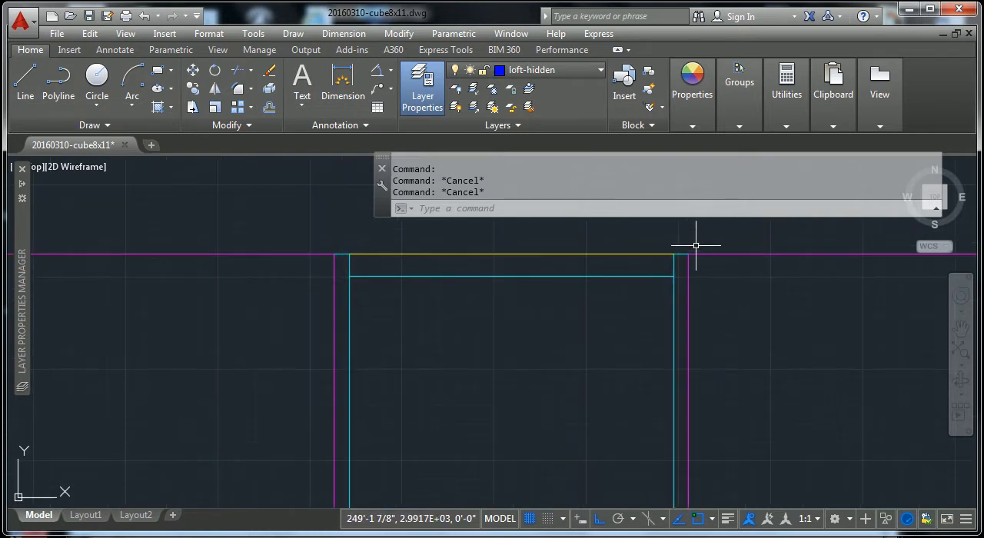
click(730, 253)
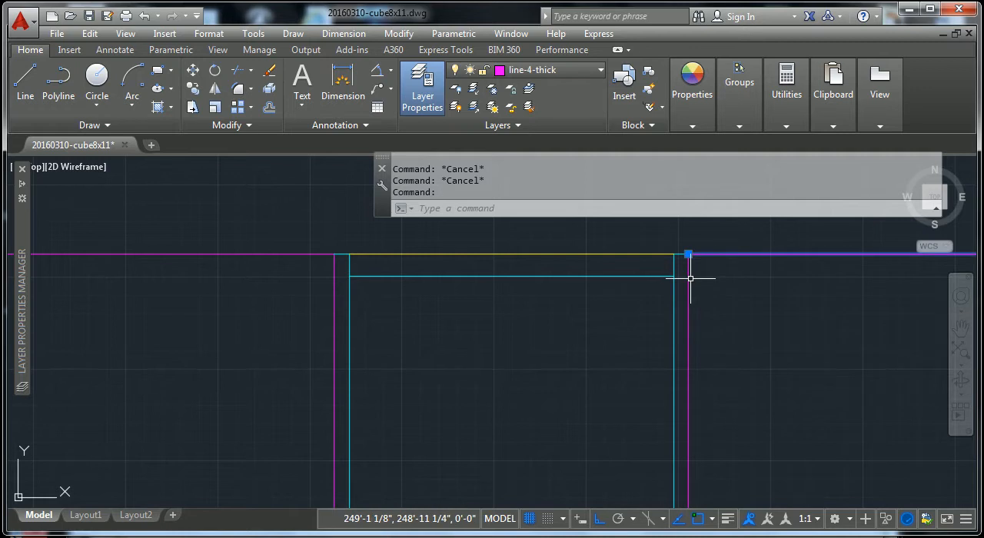
key(Escape)
scroll(727, 261, down, 4)
middle_drag(710, 282, 586, 285)
scroll(575, 273, down, 4)
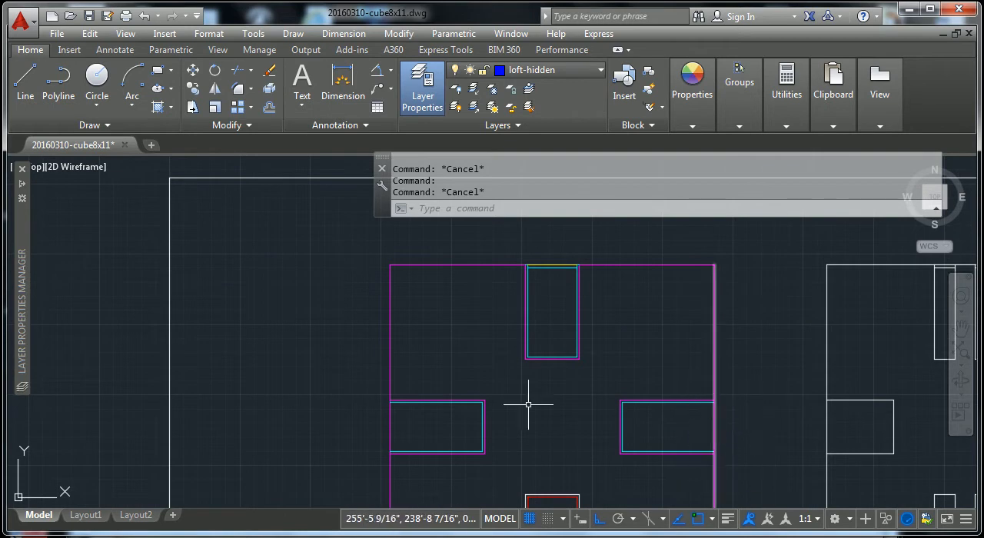
Step: Compare the window and roof lines of the upper-left elevation with the upper-right and the two lower elevations
middle_drag(566, 410, 232, 398)
middle_drag(654, 295, 628, 331)
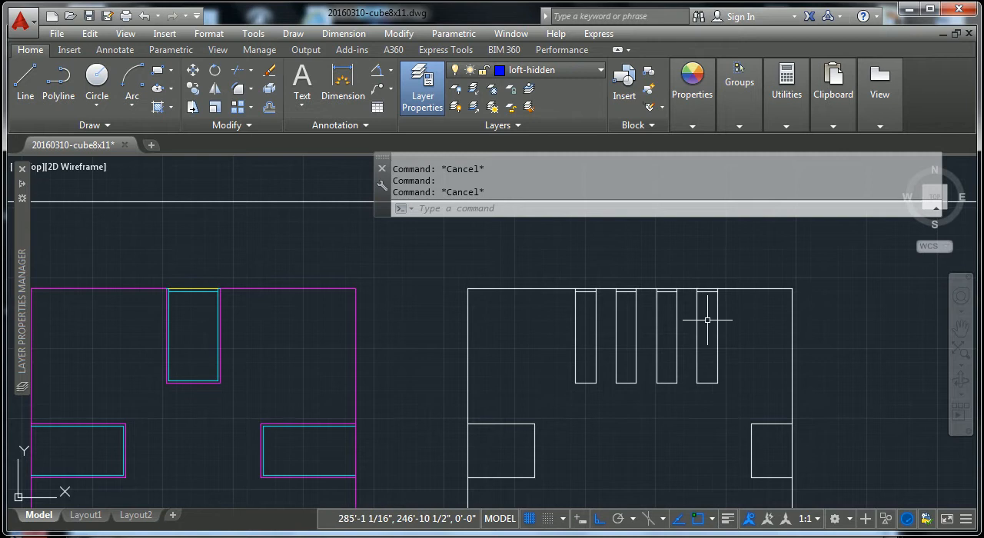
scroll(465, 430, up, 1)
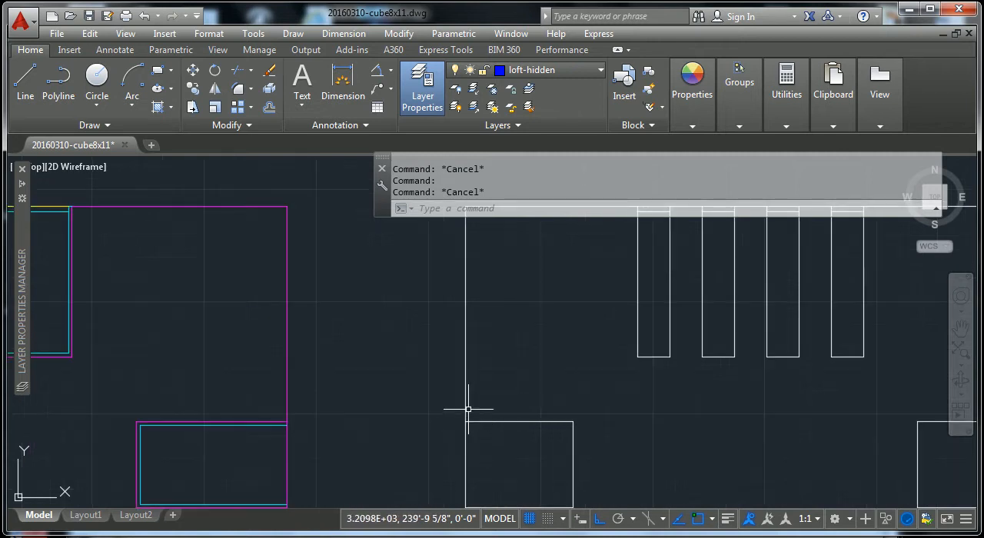
scroll(480, 398, down, 1)
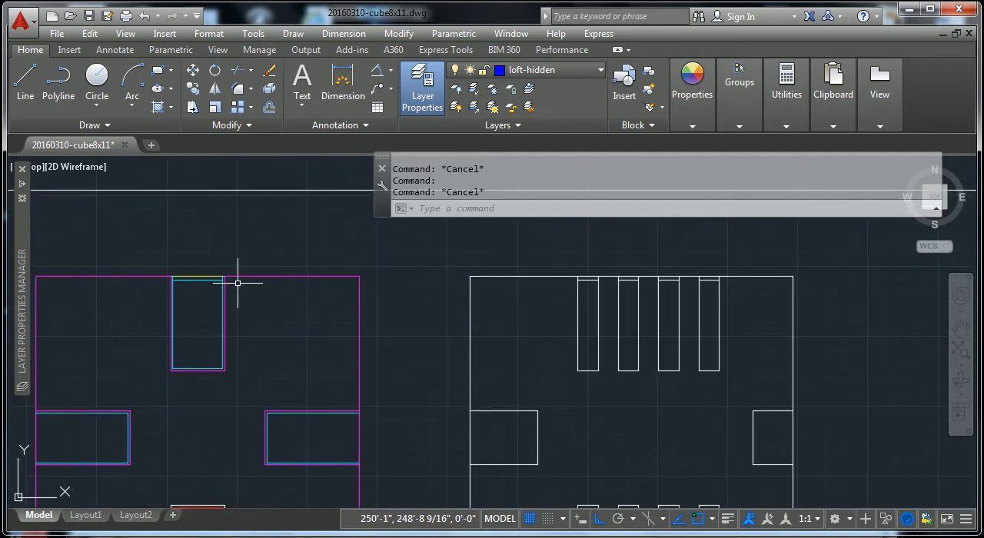
scroll(130, 239, up, 4)
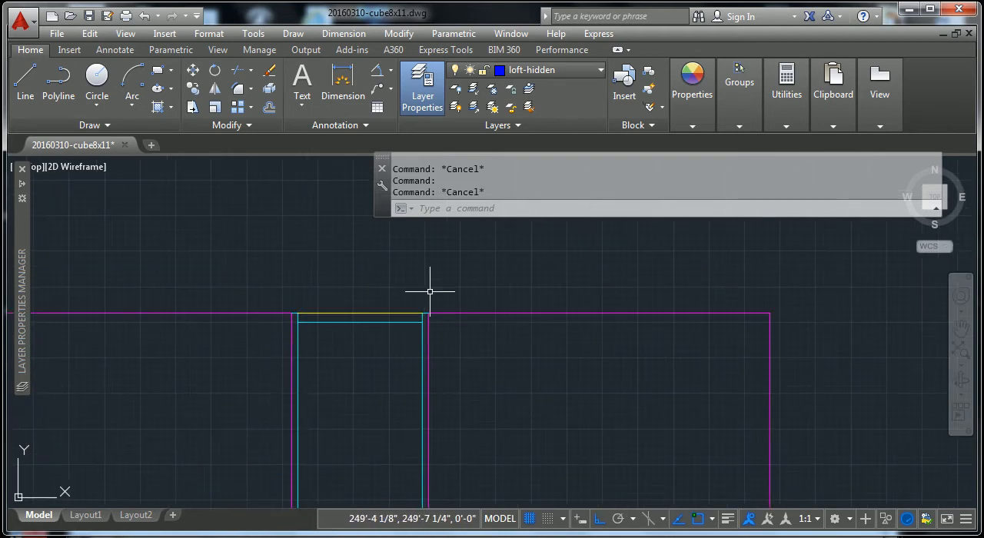
scroll(394, 326, down, 6)
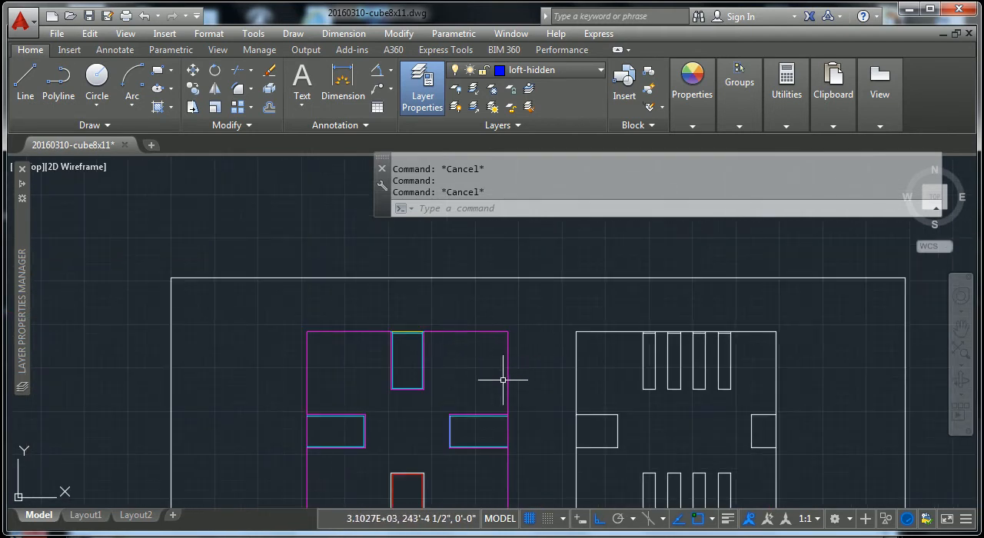
middle_drag(502, 379, 458, 299)
middle_drag(478, 371, 459, 269)
middle_drag(432, 431, 440, 324)
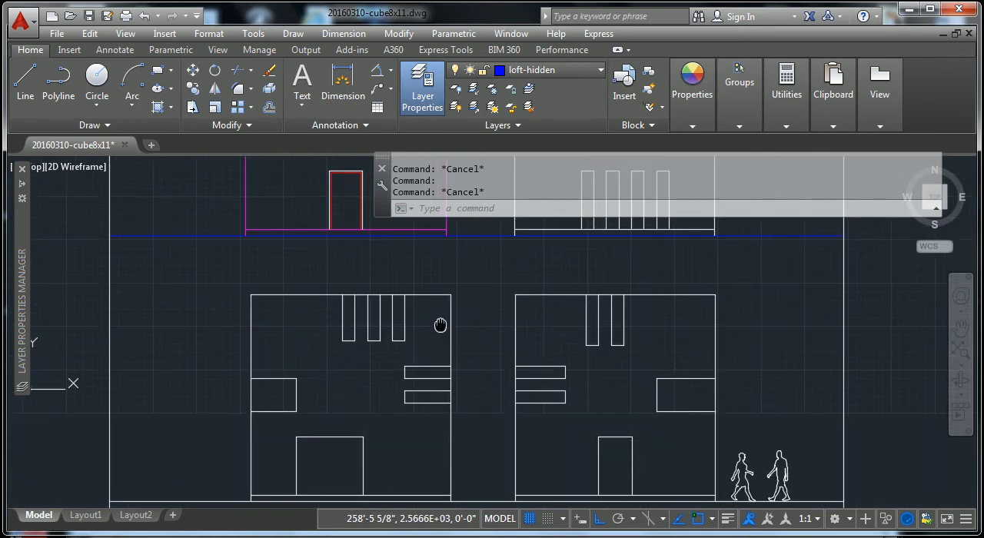
middle_drag(400, 406, 409, 498)
mouse_move(413, 293)
middle_down()
mouse_move(421, 400)
mouse_move(409, 430)
middle_up()
Step: Inspect the layers of the glass frame lines and the head line of the top window in the upper-left elevation
scroll(369, 245, up, 2)
scroll(358, 312, up, 6)
scroll(356, 326, down, 2)
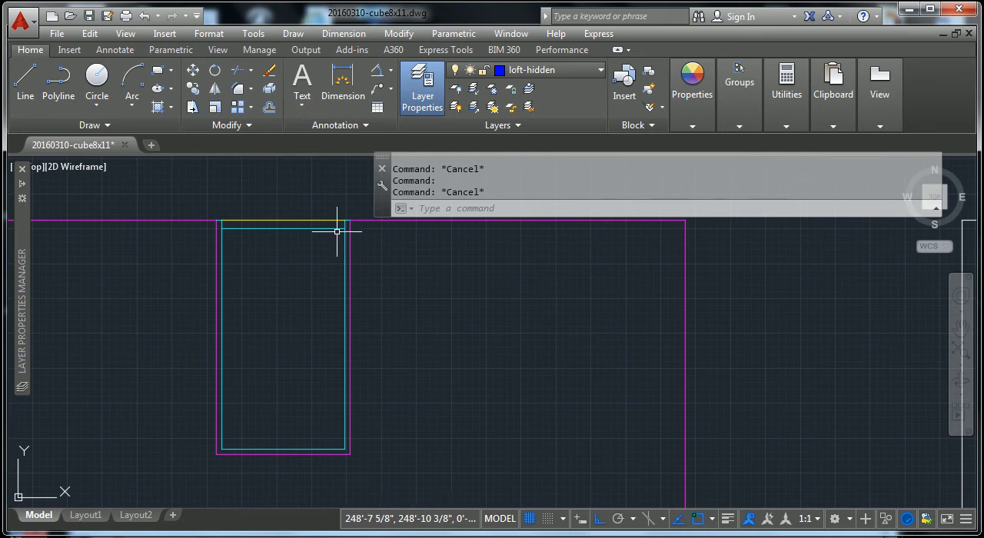
scroll(339, 230, up, 2)
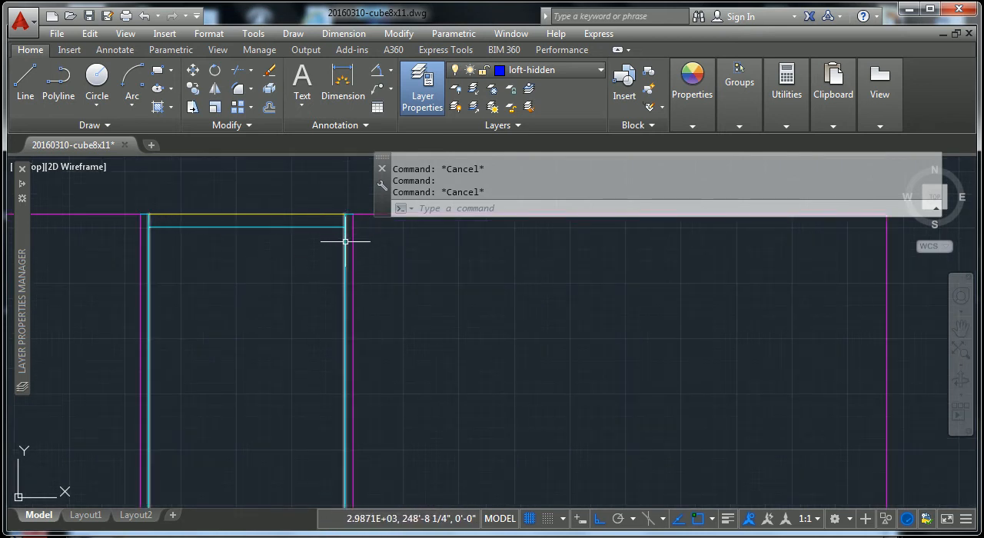
click(345, 242)
key(Escape)
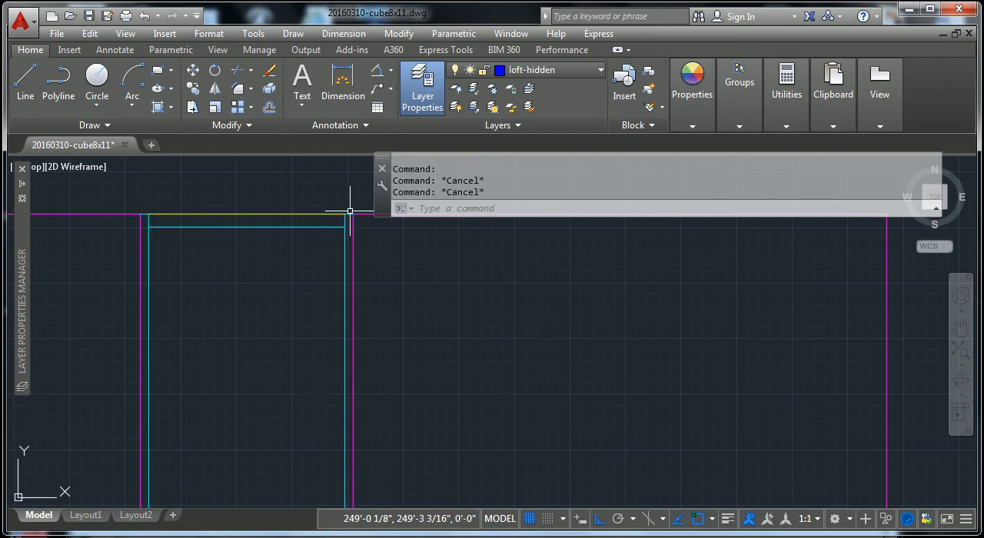
click(324, 229)
key(Escape)
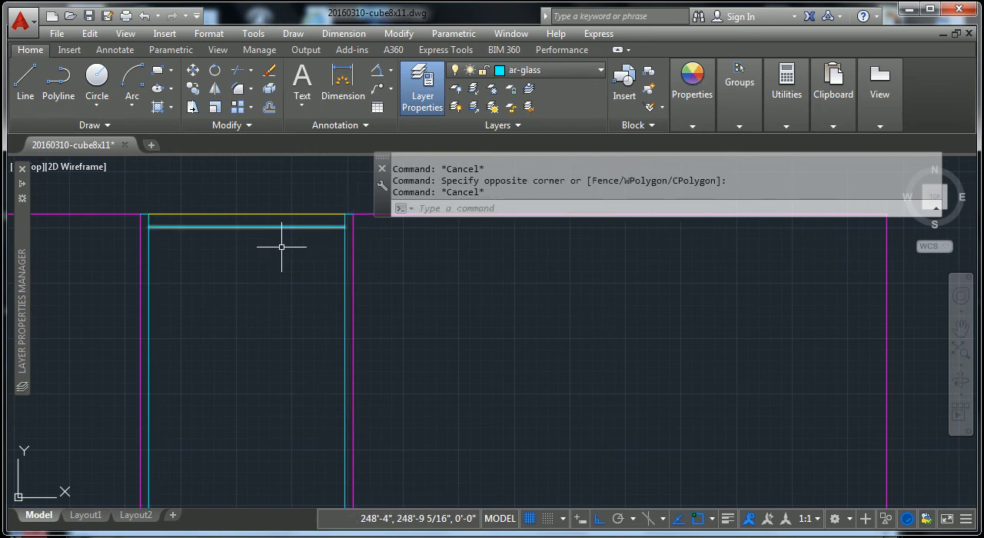
click(176, 213)
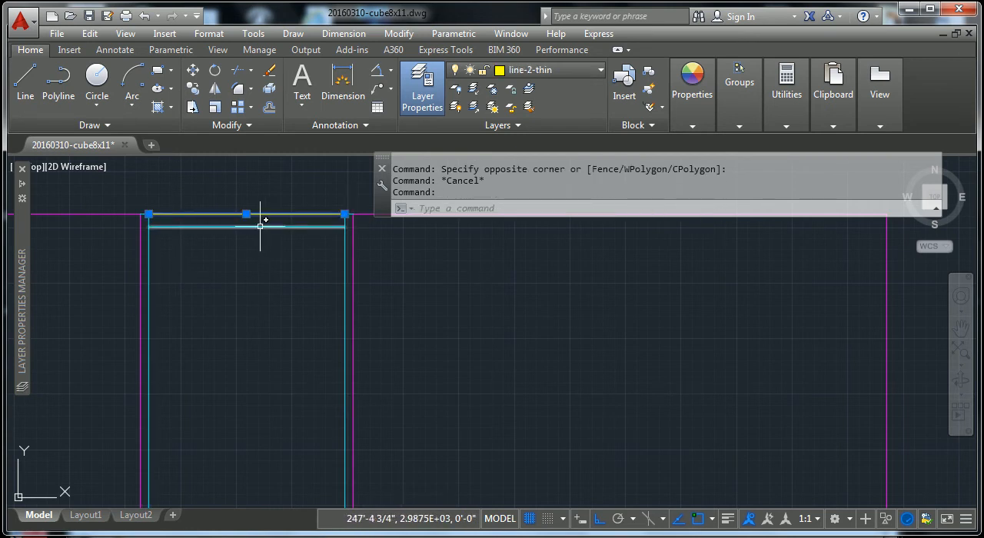
key(Escape)
scroll(345, 274, down, 5)
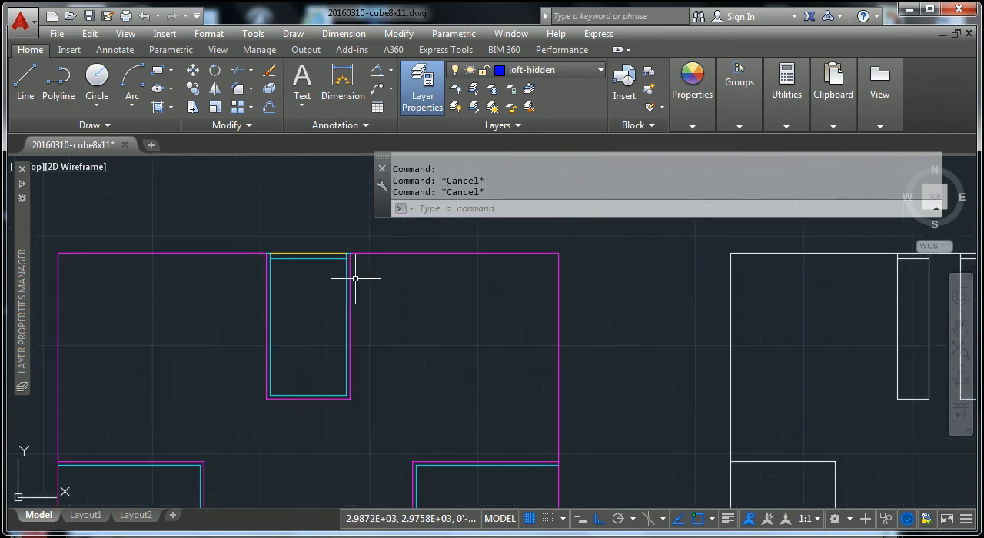
Step: Examine the roof corner, right wall edge and ground line of the upper-left elevation, leaving nothing selected
click(497, 267)
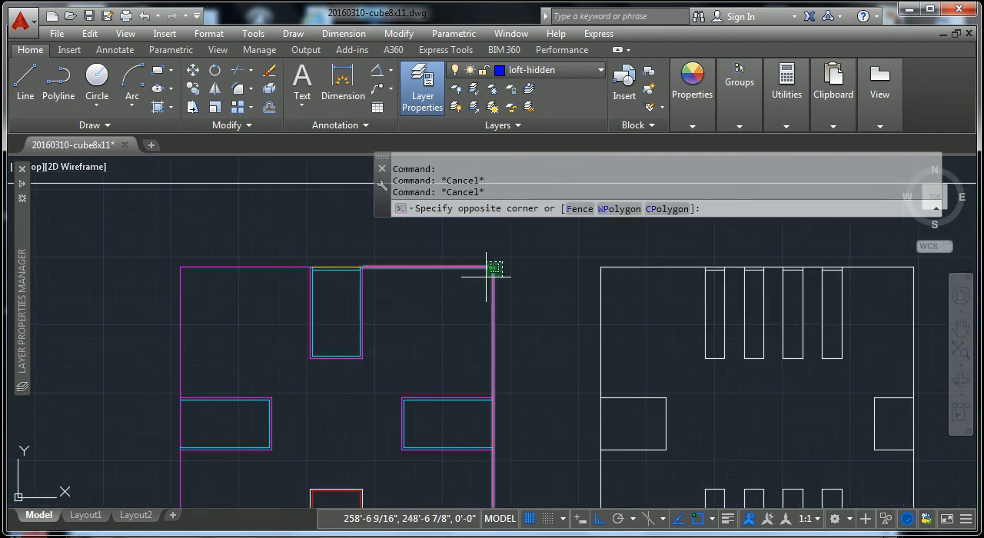
scroll(510, 290, down, 3)
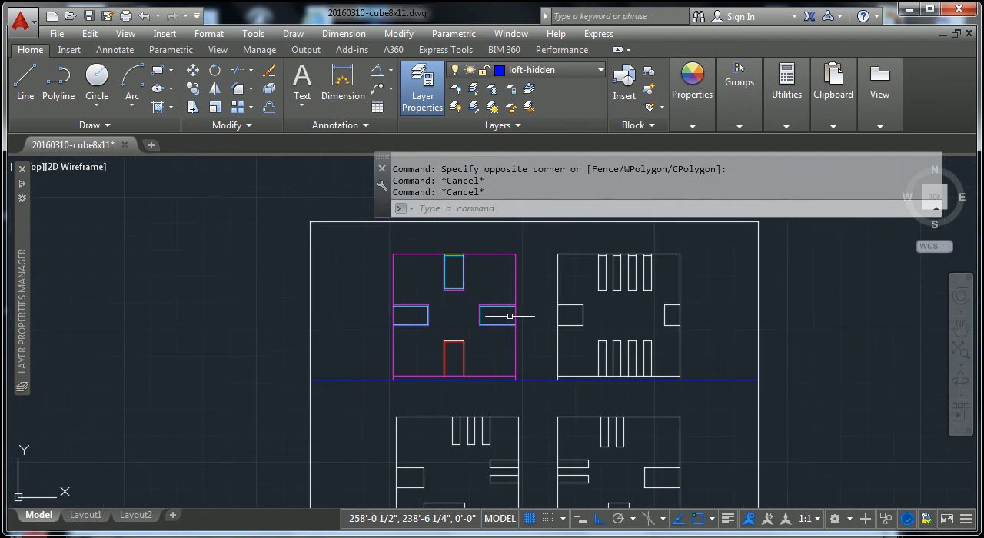
click(505, 294)
key(Escape)
key(Escape)
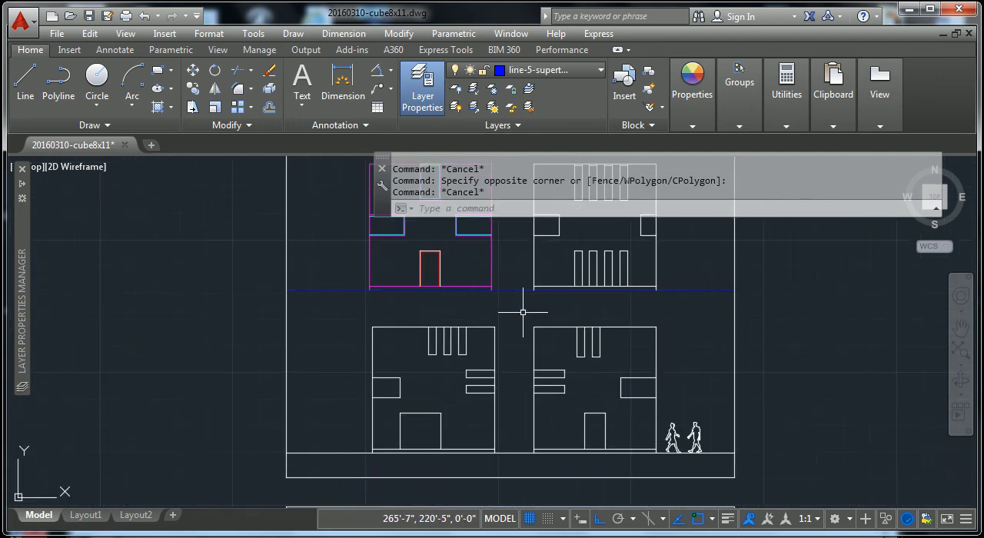
scroll(512, 314, down, 3)
middle_drag(513, 347, 500, 369)
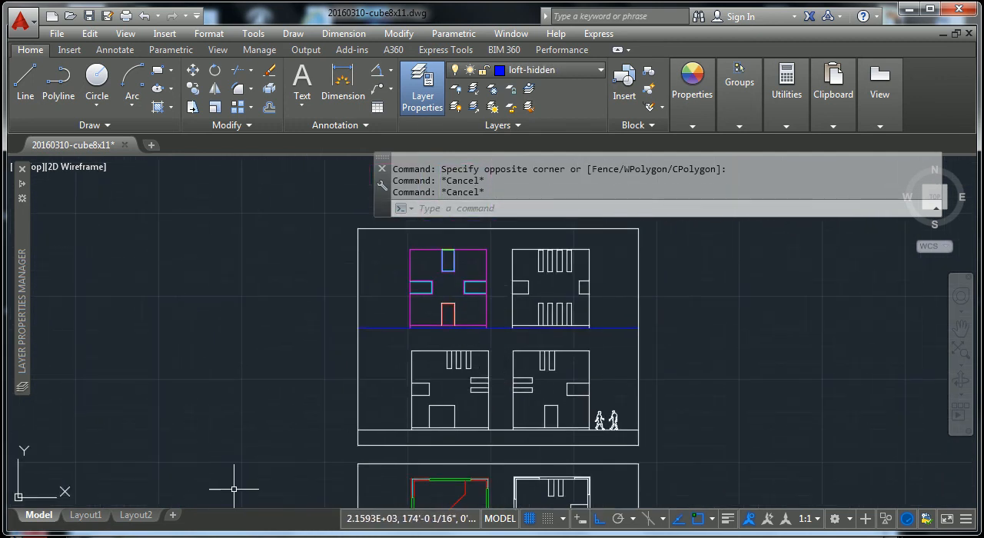